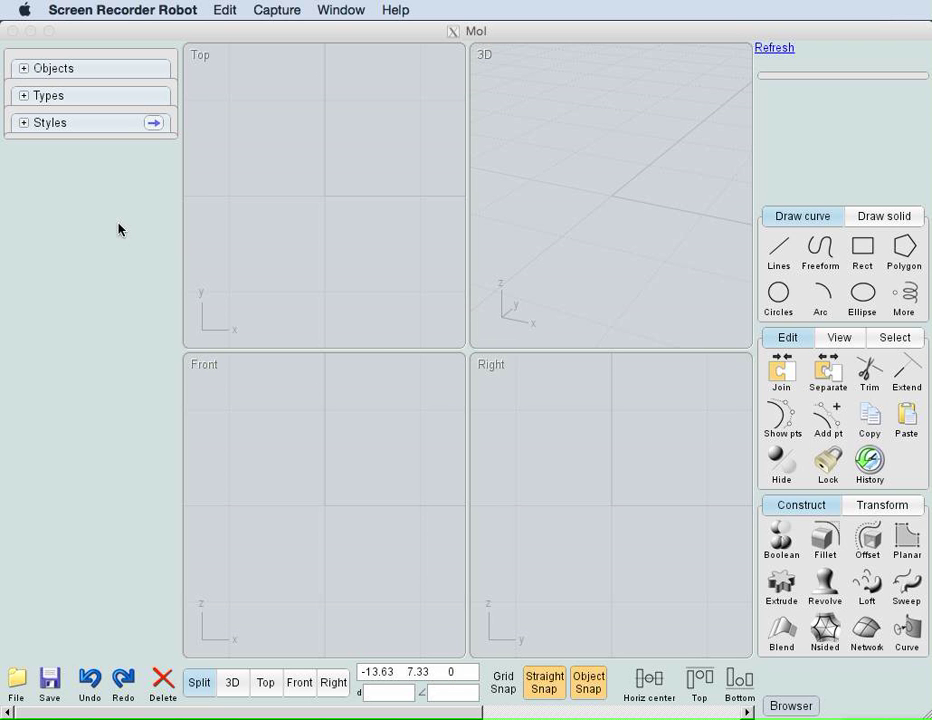
- Reload MoI's side pane twice with its Refresh link, then call up the app switcher
left_click(779, 49)
left_click(786, 50)
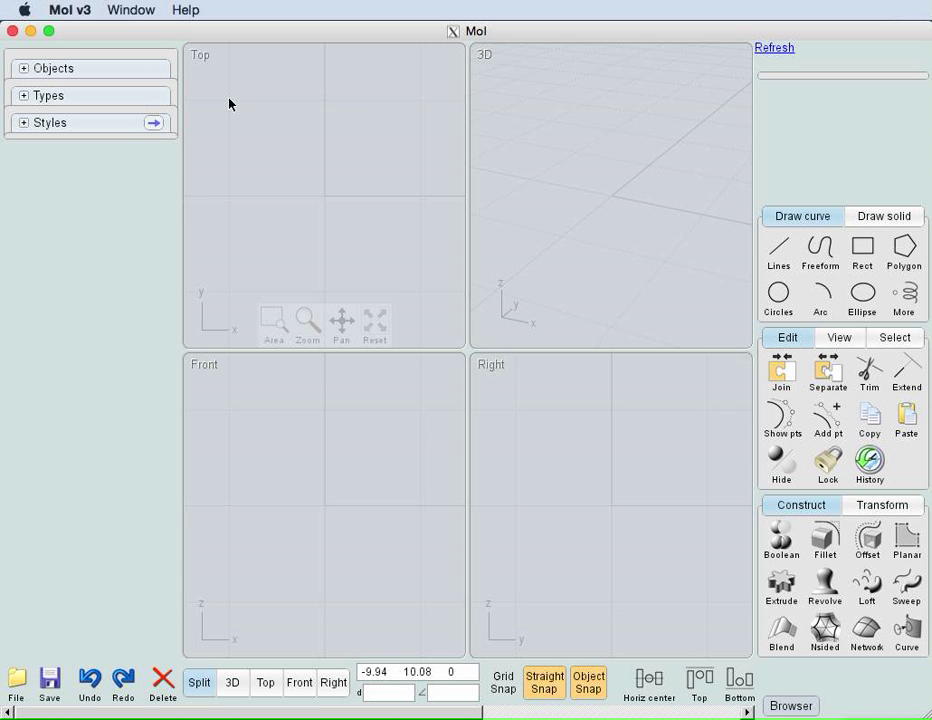
key("super+Tab")
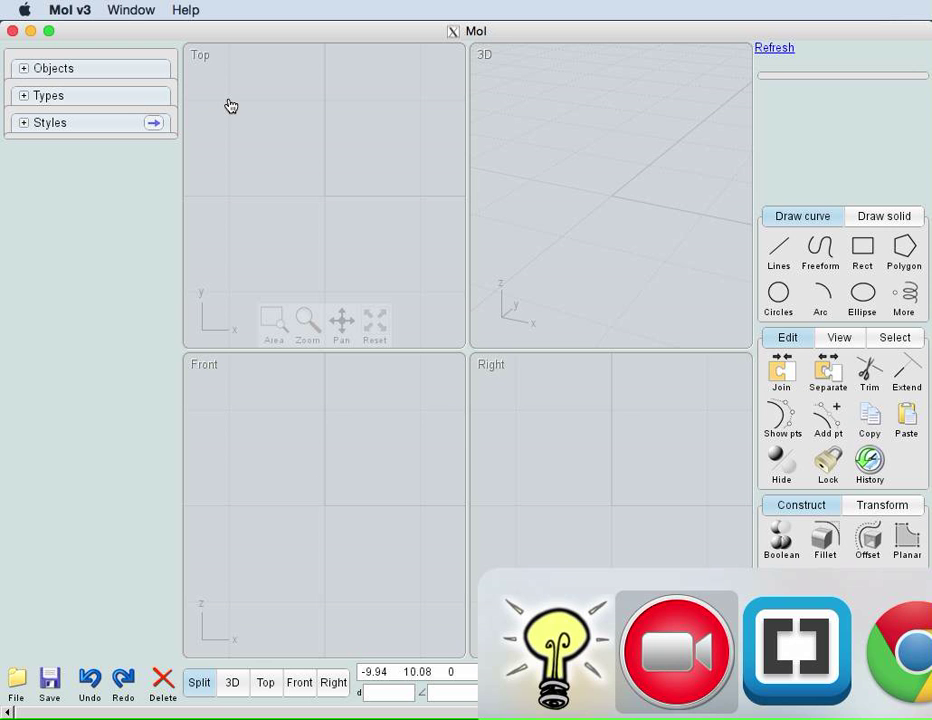
- Switch to Brackets, scroll through moi.css, and select the D2DFE1 colour on line 16
left_click(787, 657)
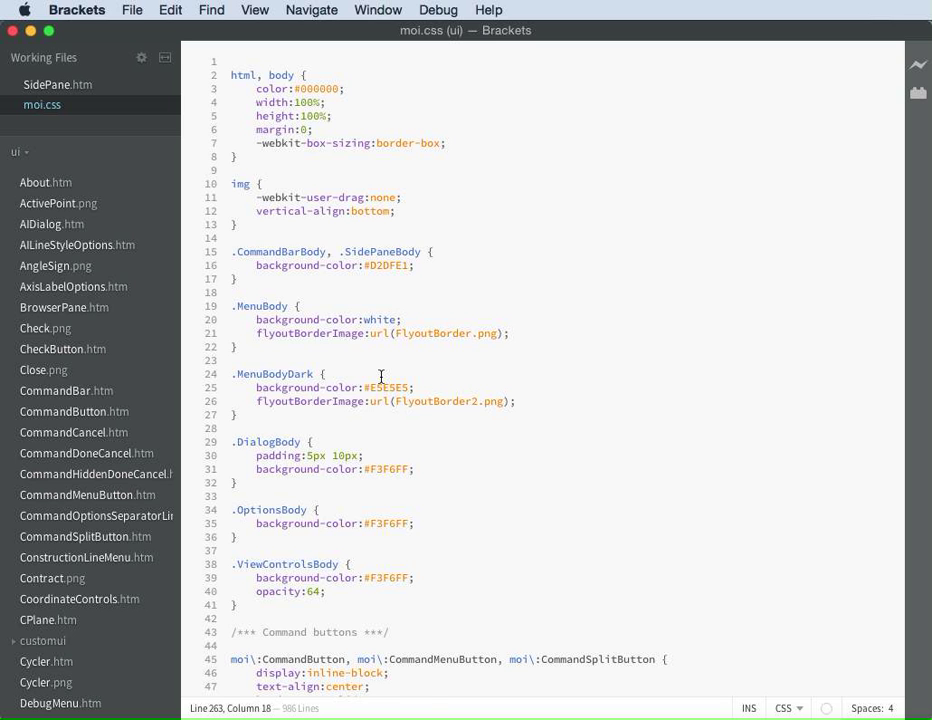
scroll(381, 376, "down", 1)
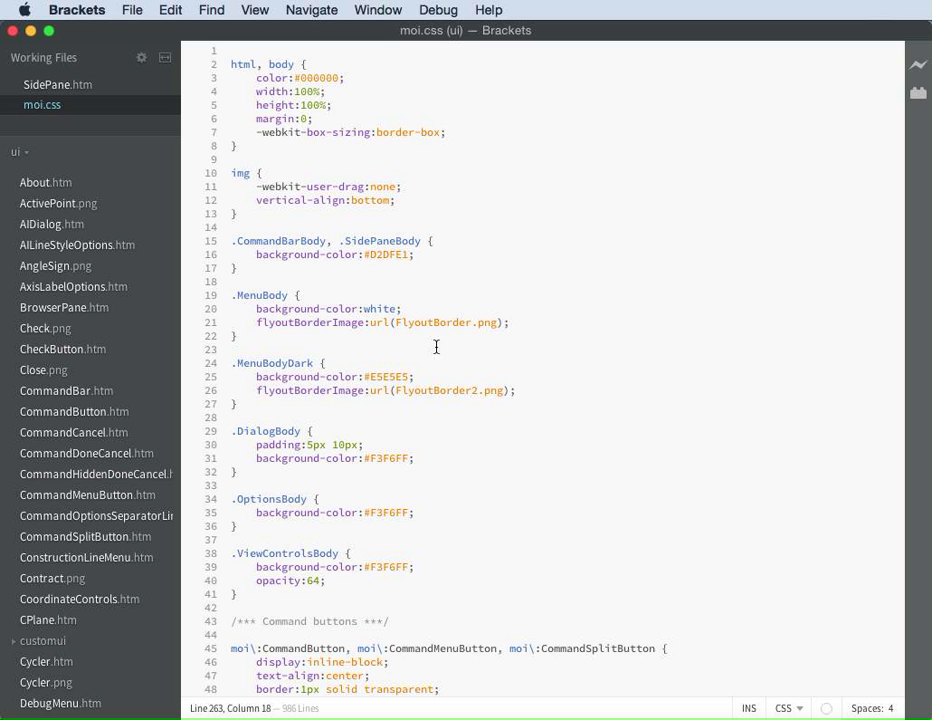
mouse_move(383, 381)
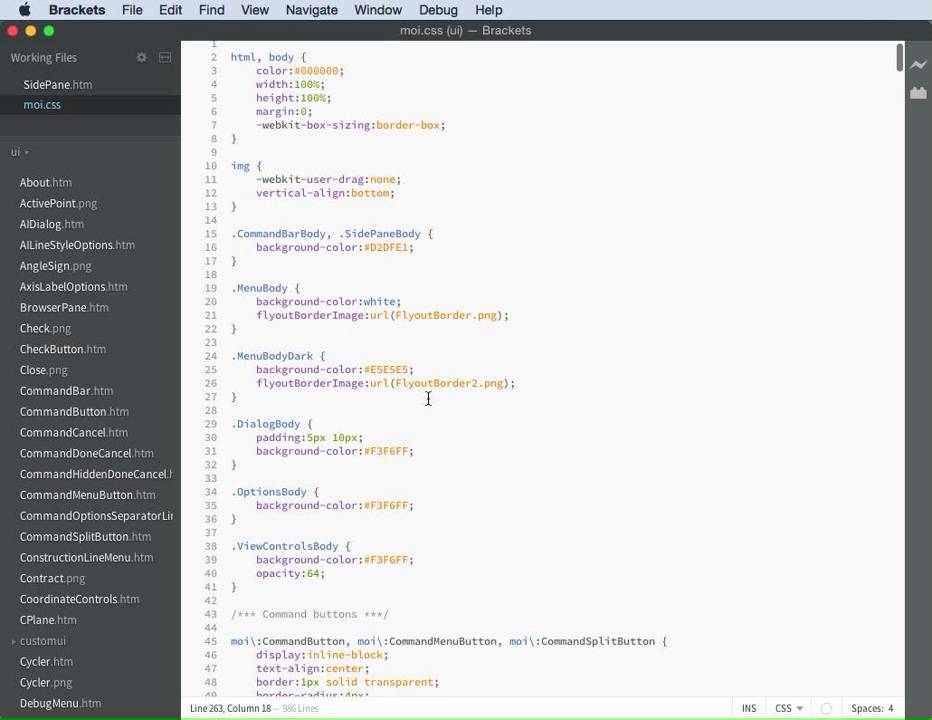
scroll(429, 397, "down", 3)
scroll(428, 398, "down", 8)
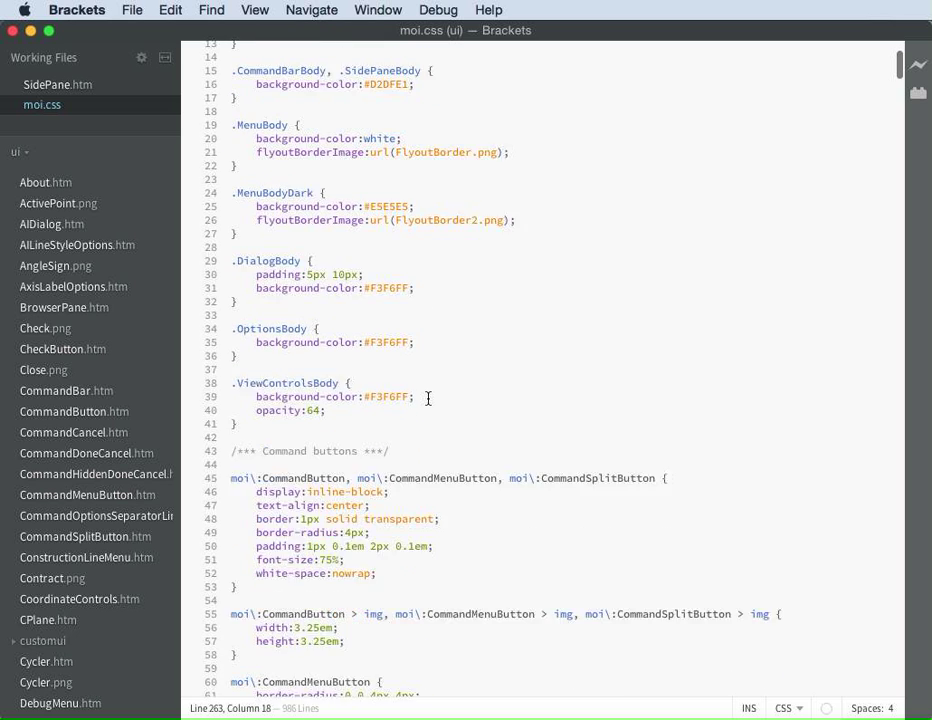
scroll(428, 398, "down", 5)
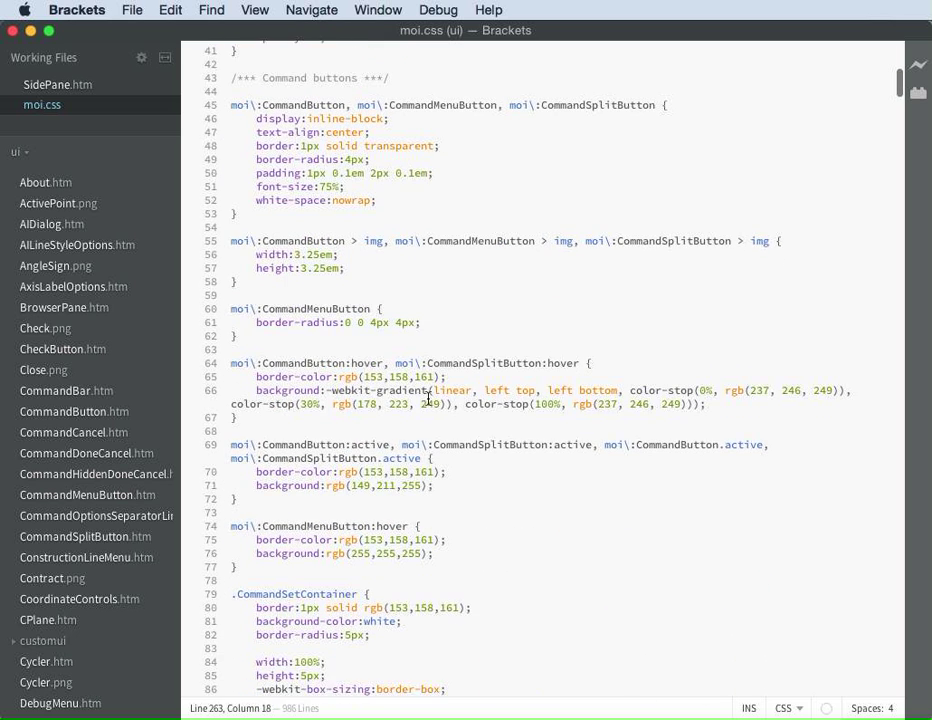
scroll(428, 398, "down", 1)
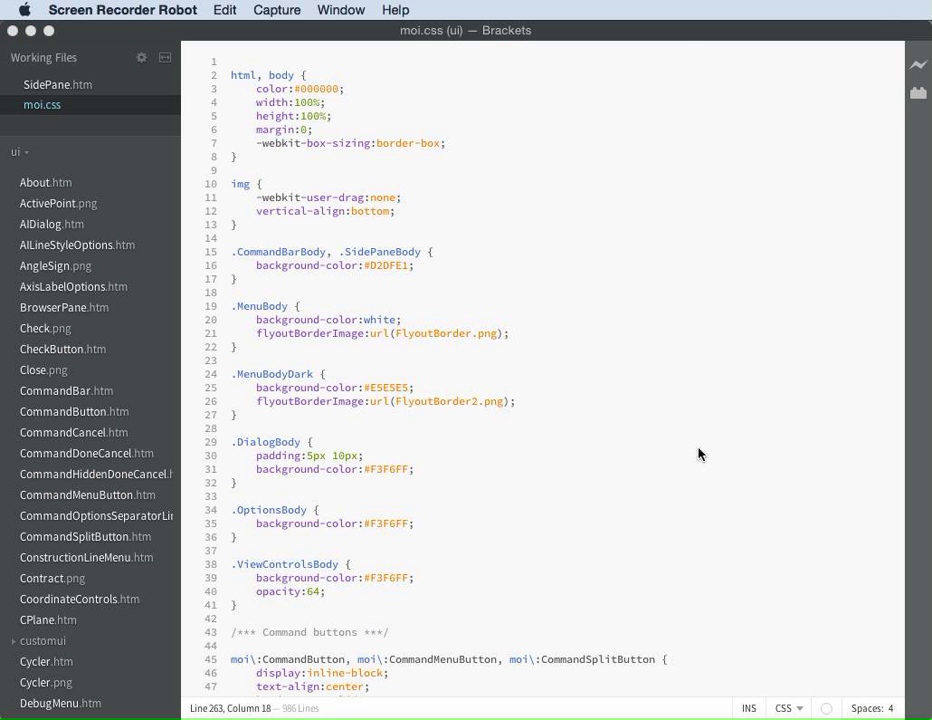
double_click(380, 266)
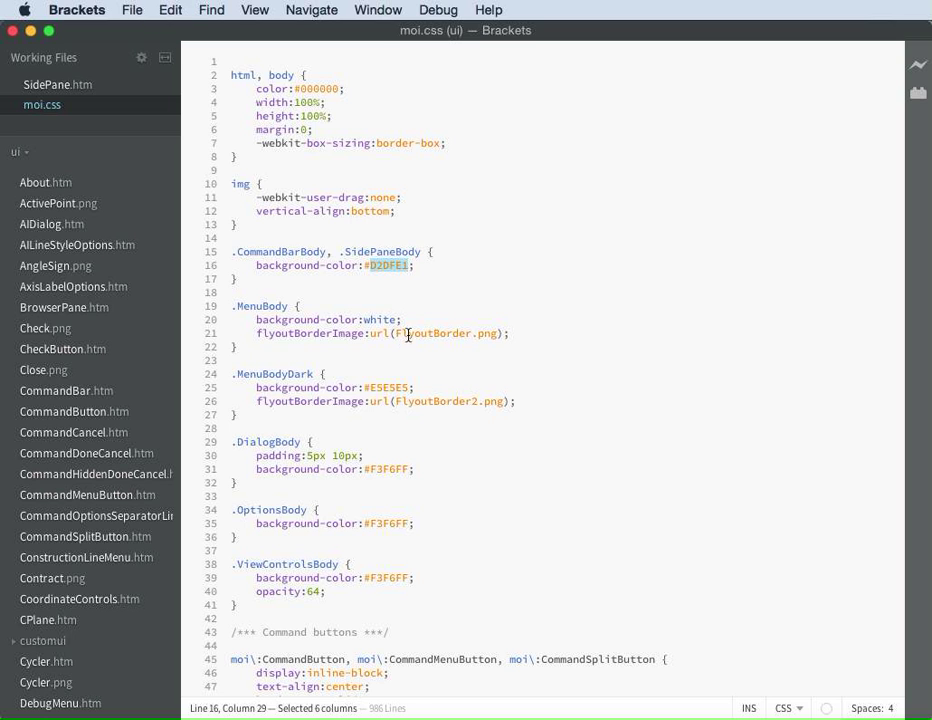
- Replace D2DFE1 with ff0000 on line 16 of moi.css and save the file
left_click(240, 347)
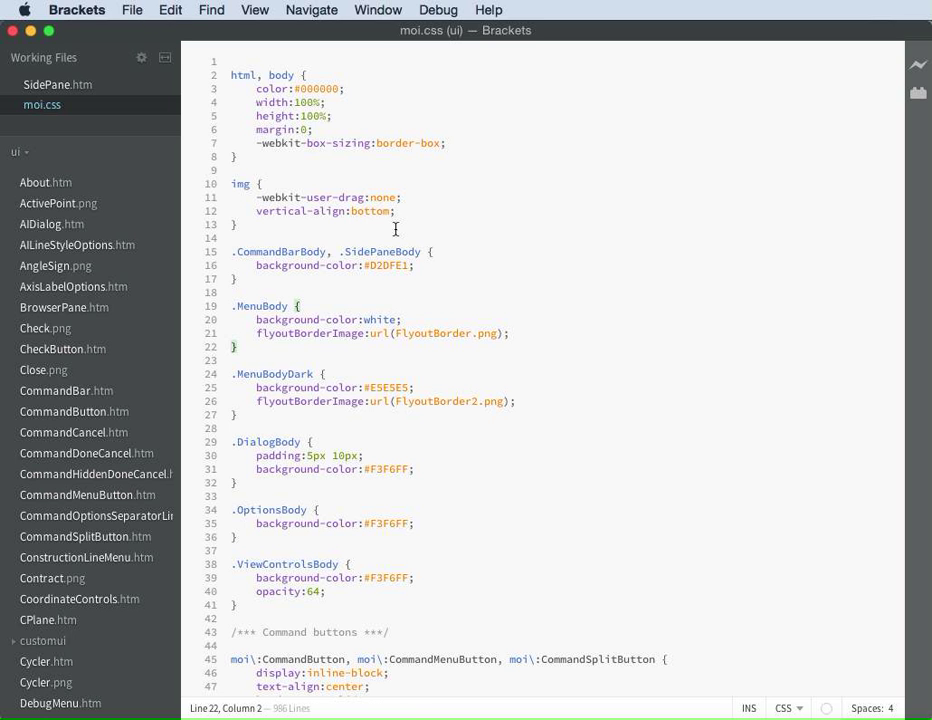
mouse_move(389, 268)
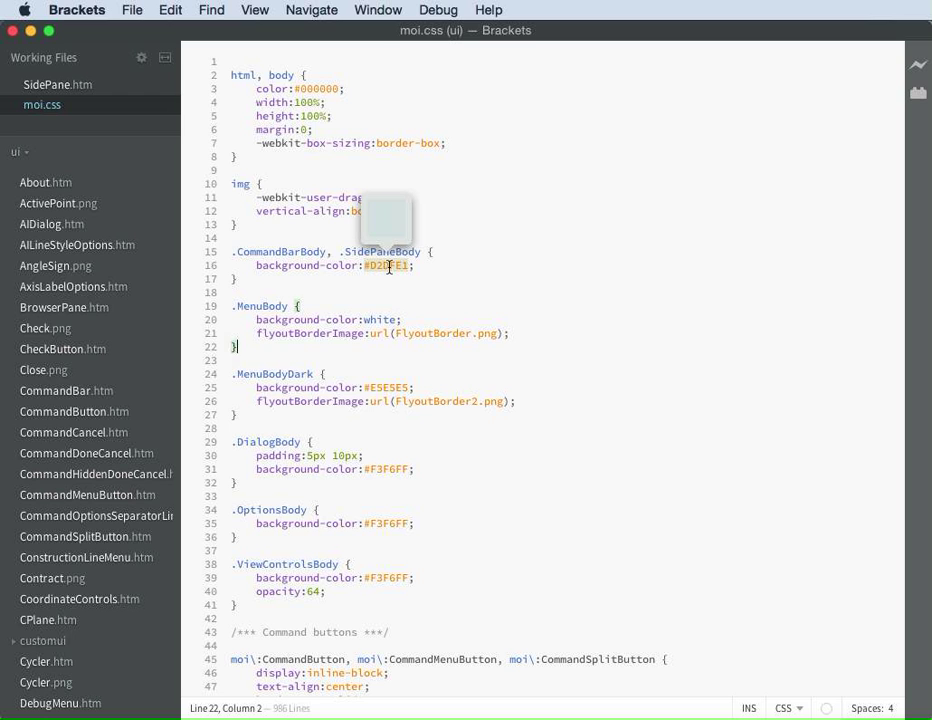
left_click(389, 267)
double_click(389, 267)
key("super+c")
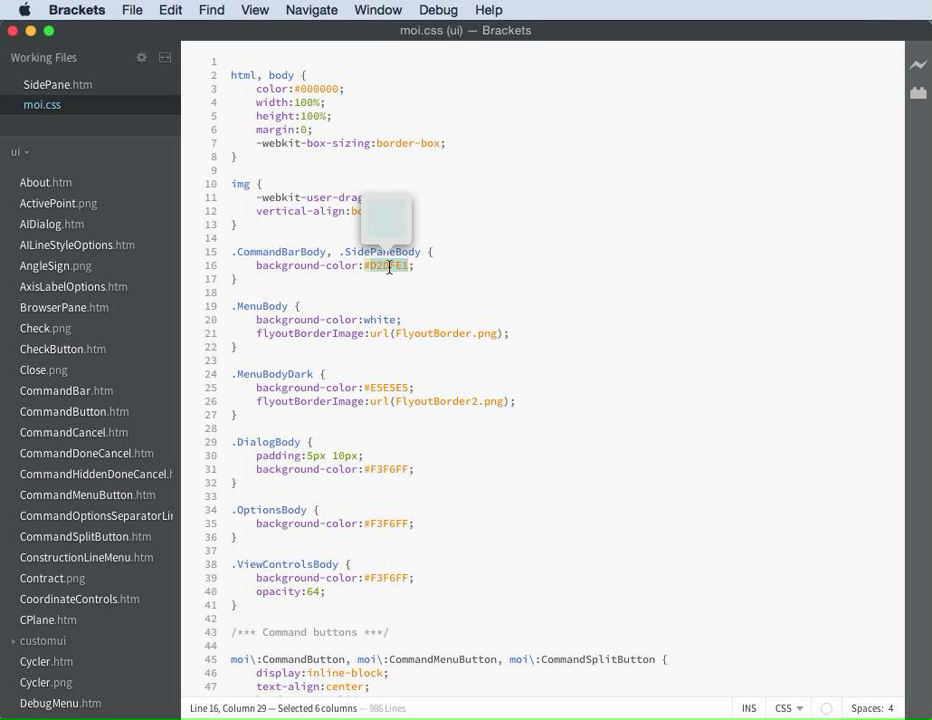
type("ff00")
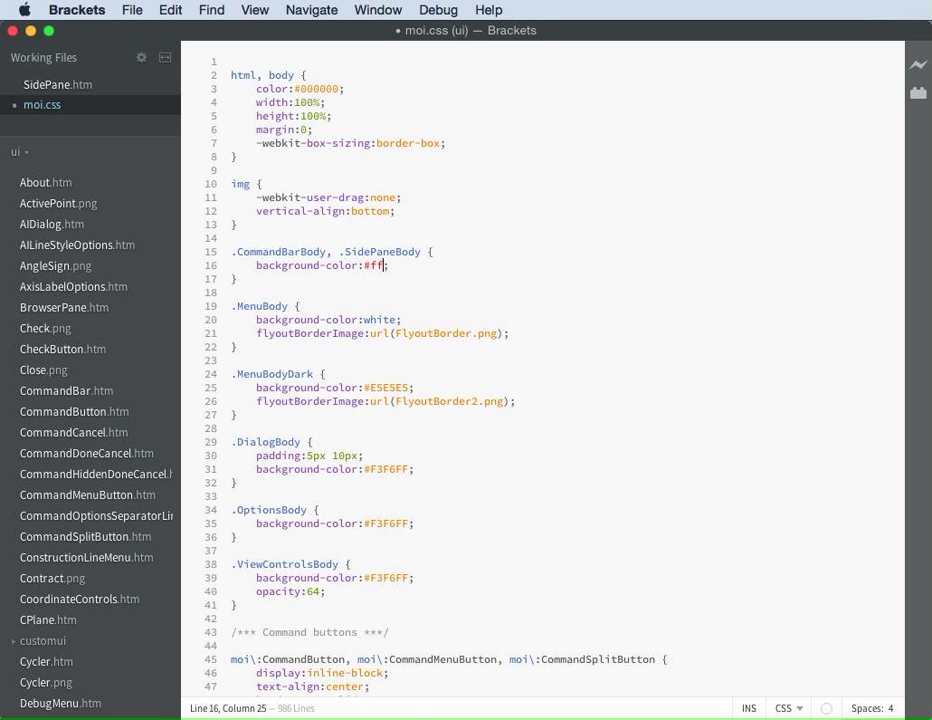
type("00")
left_click(426, 346)
mouse_move(394, 262)
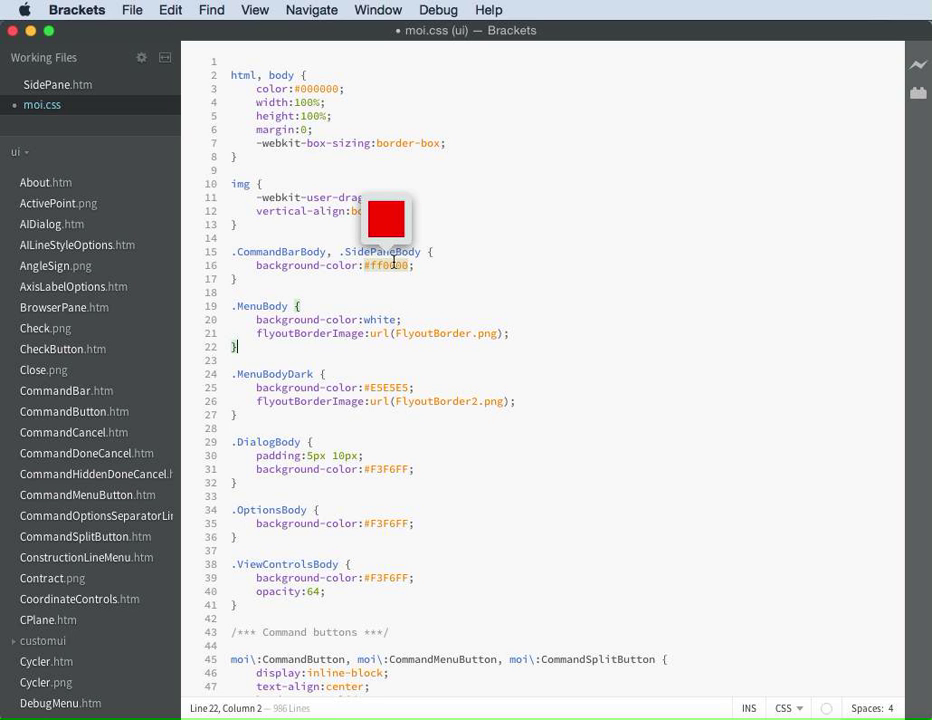
left_click(132, 10)
left_click(175, 129)
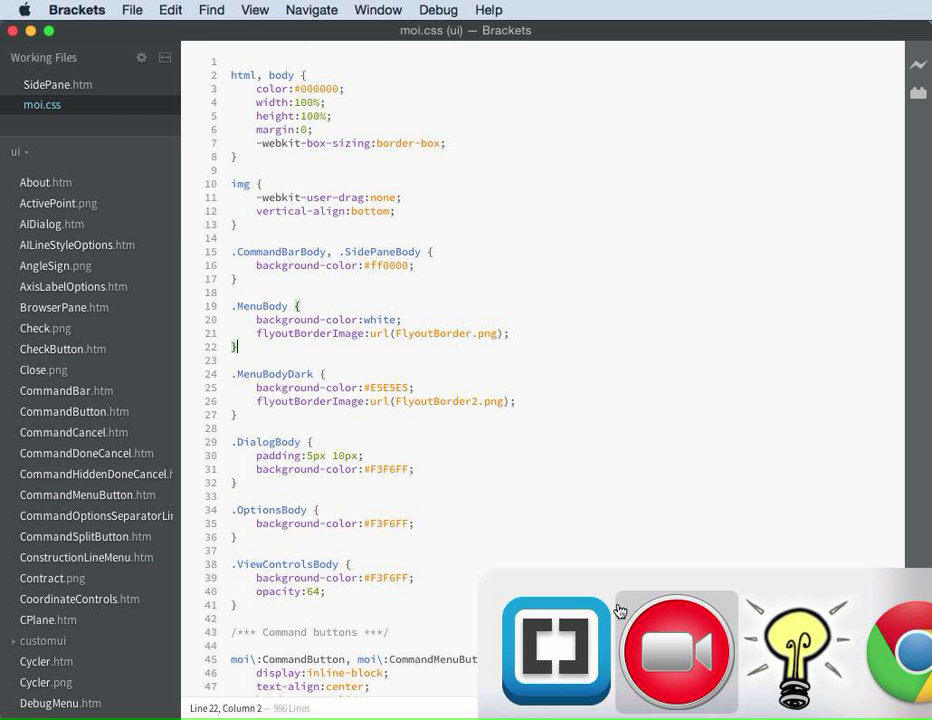
- Reload MoI's side pane to see the red background, then paste D2DFE1 back over ff0000 in moi.css
left_click(796, 650)
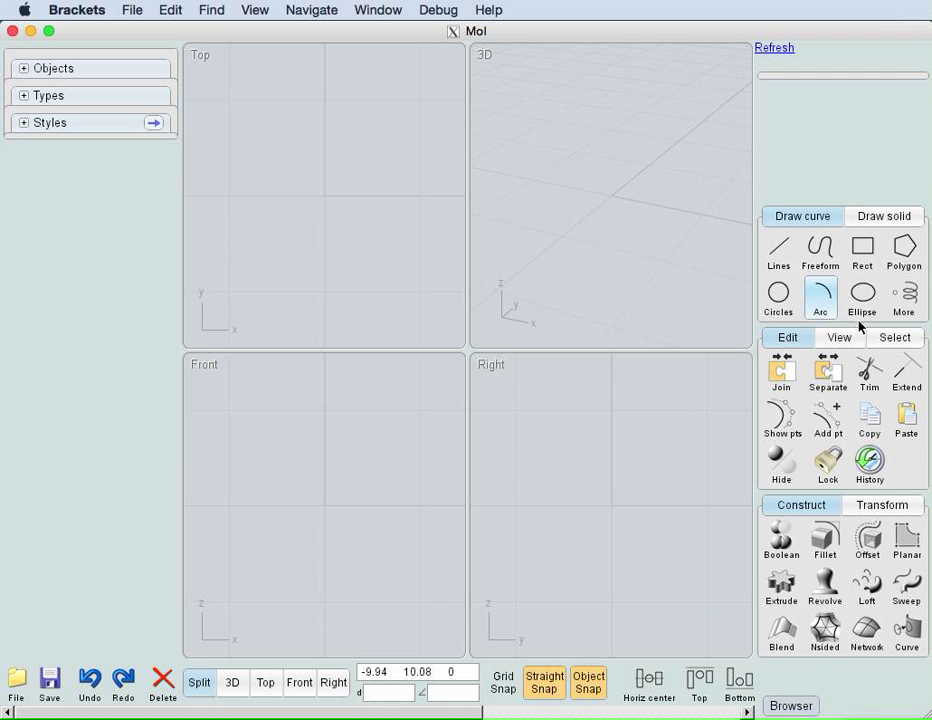
left_click(775, 48)
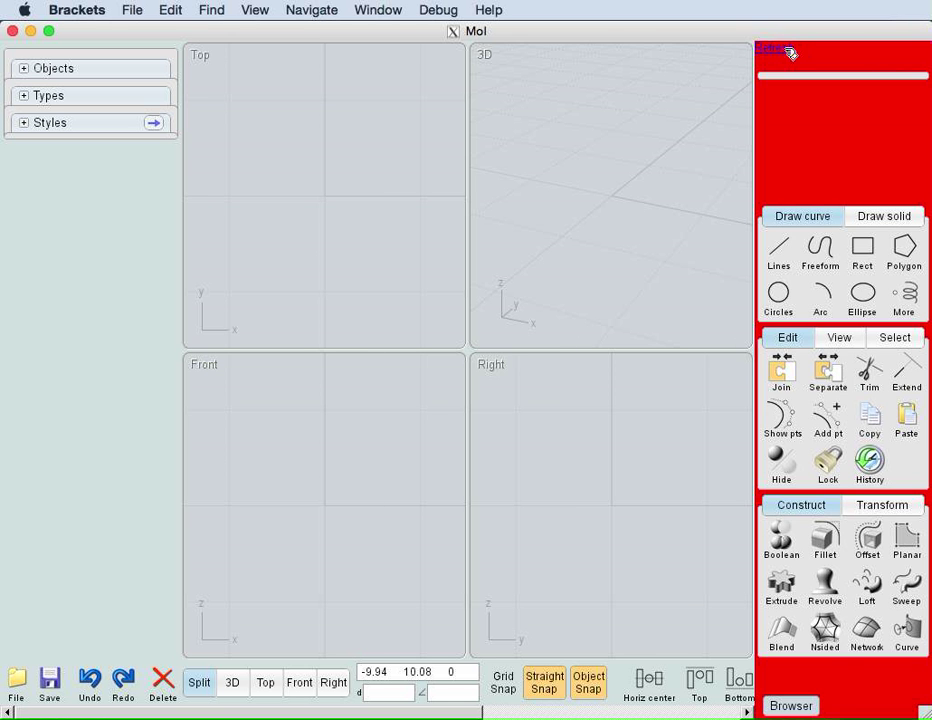
key("super+Tab")
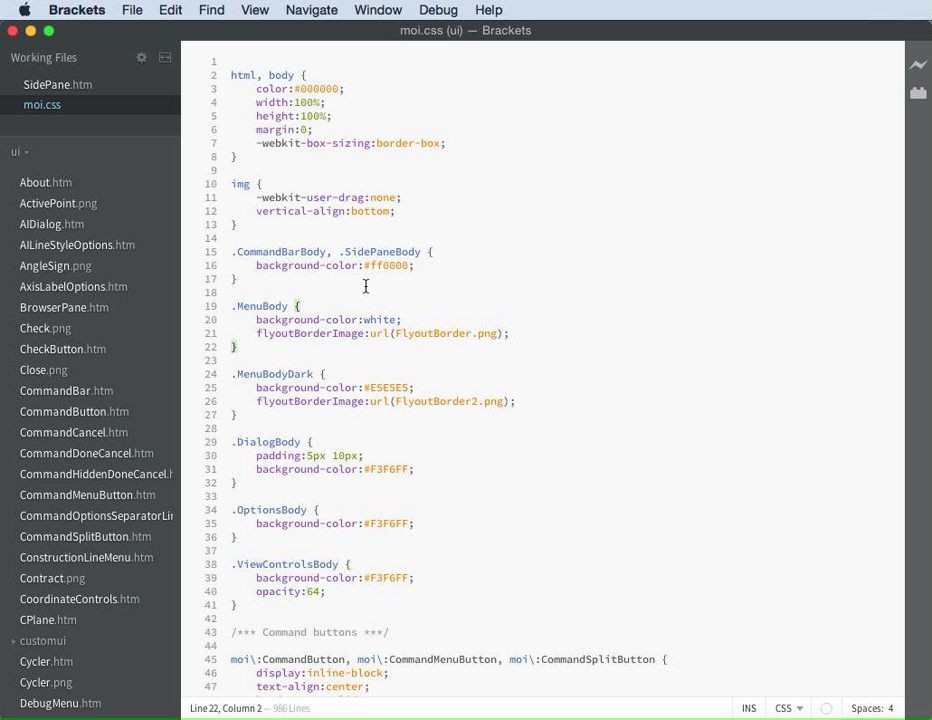
double_click(388, 267)
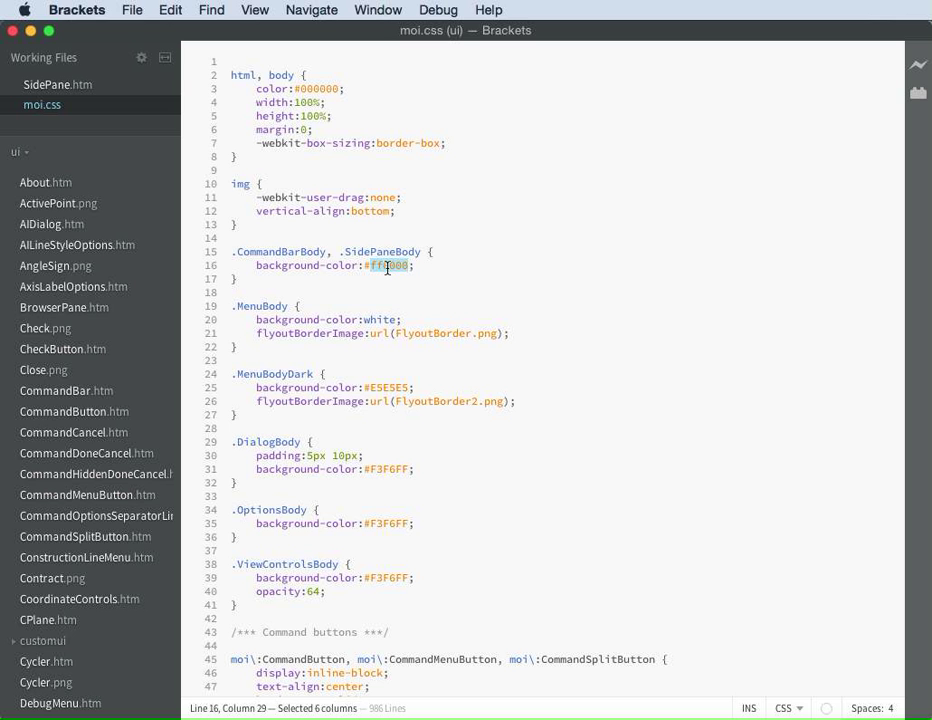
mouse_move(388, 268)
key("super+v")
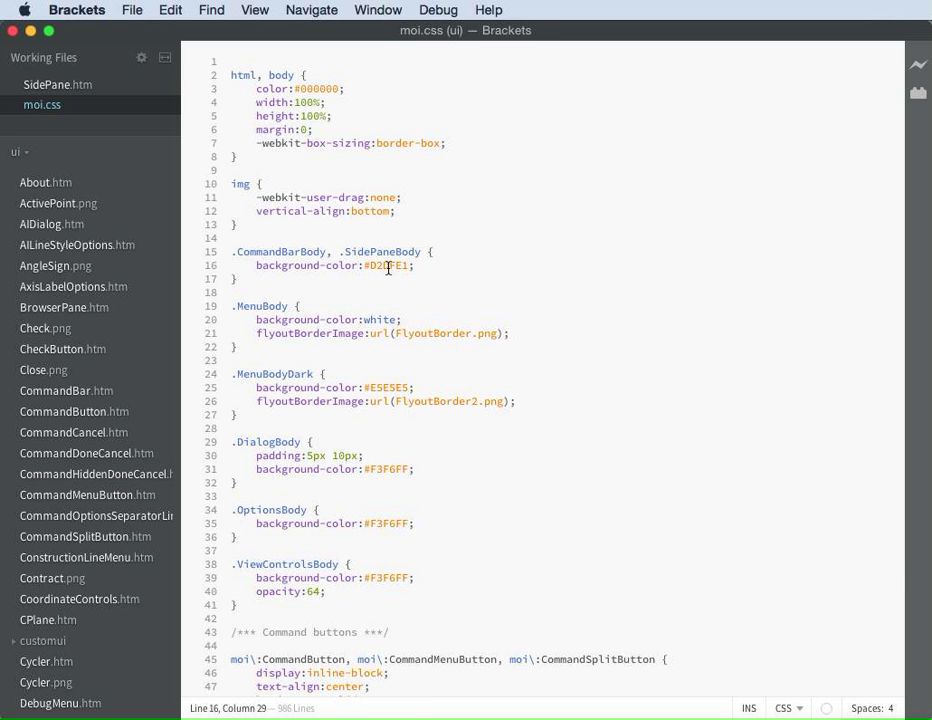
key("super+Tab")
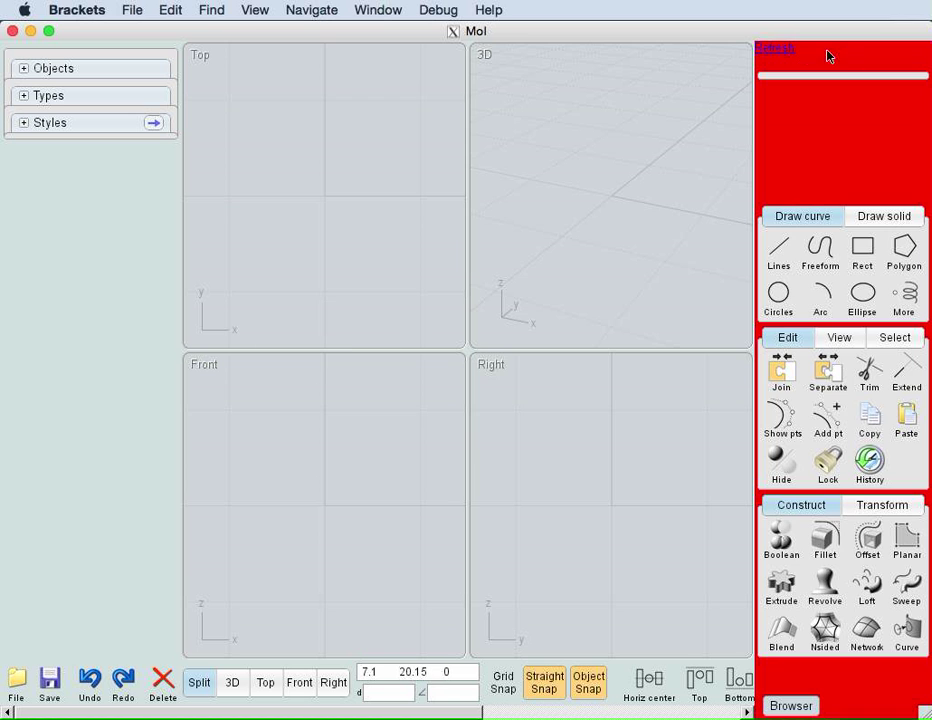
left_click(776, 50)
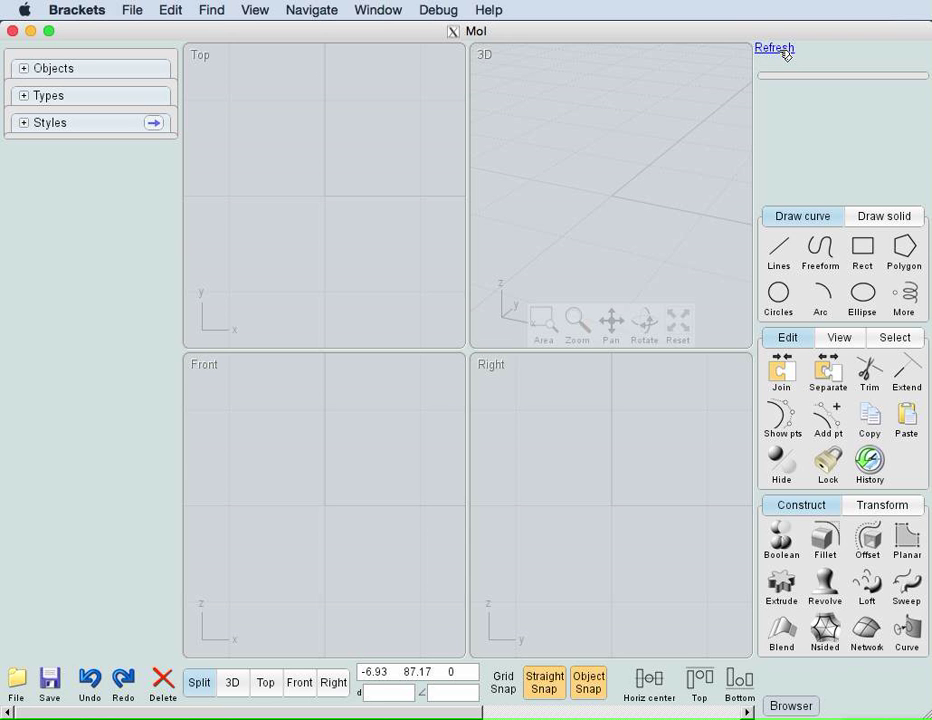
key("super+Tab")
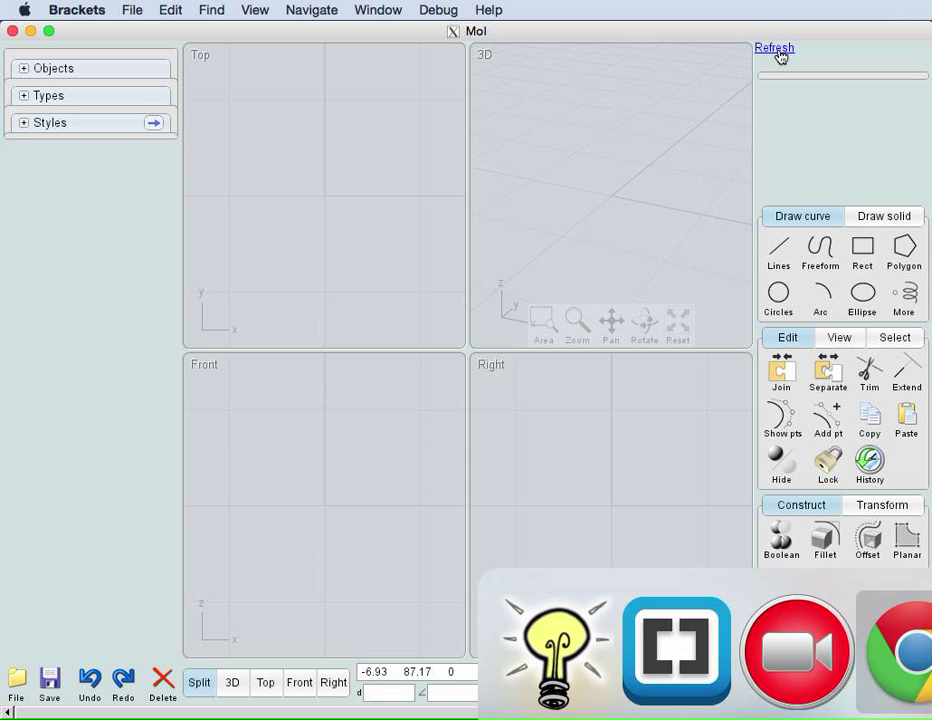
- Open MoI v3.app's package contents and navigate into drive_c > moi > ui
key("super+Tab")
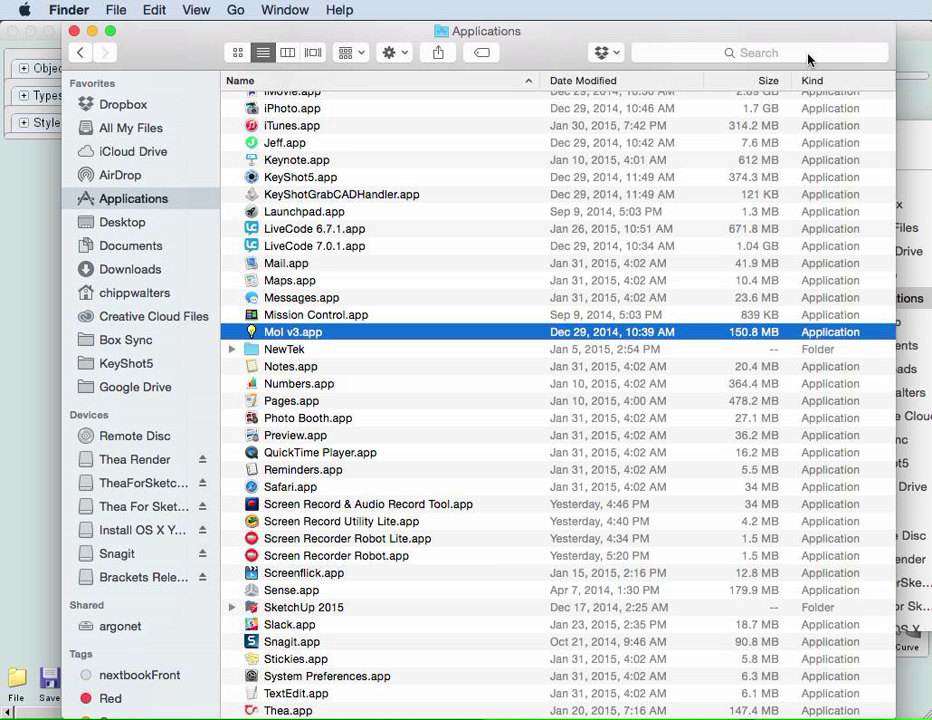
right_click(278, 339)
left_click(388, 358)
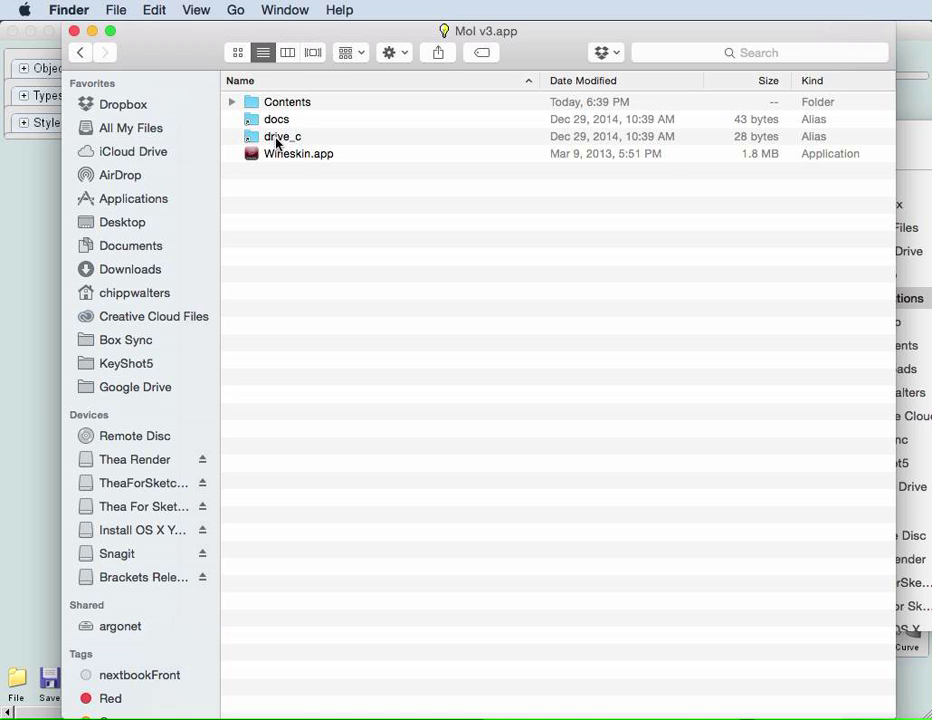
double_click(278, 137)
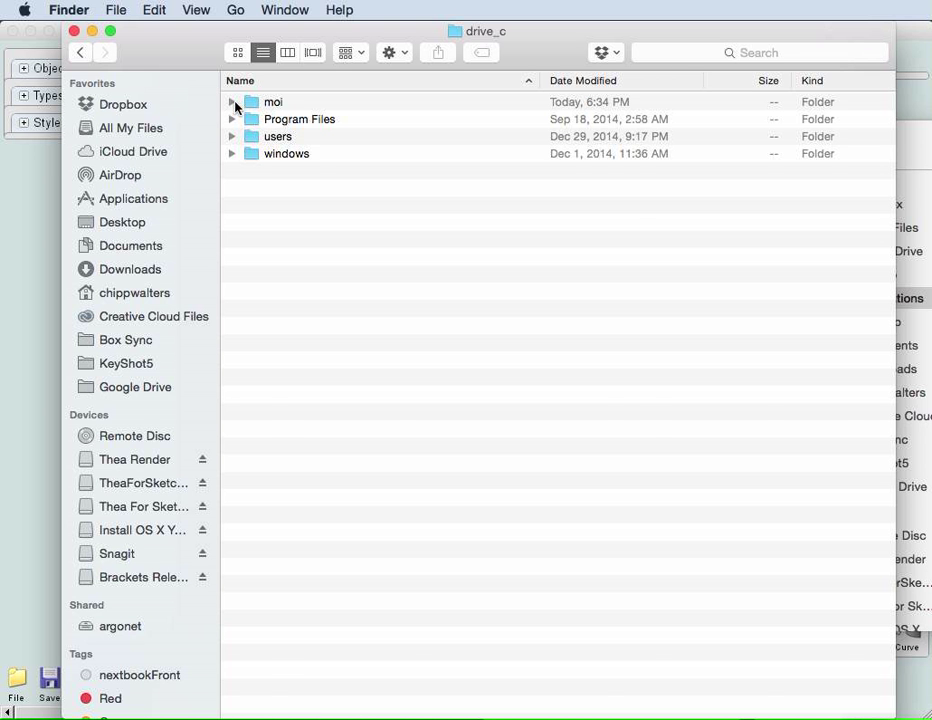
double_click(250, 102)
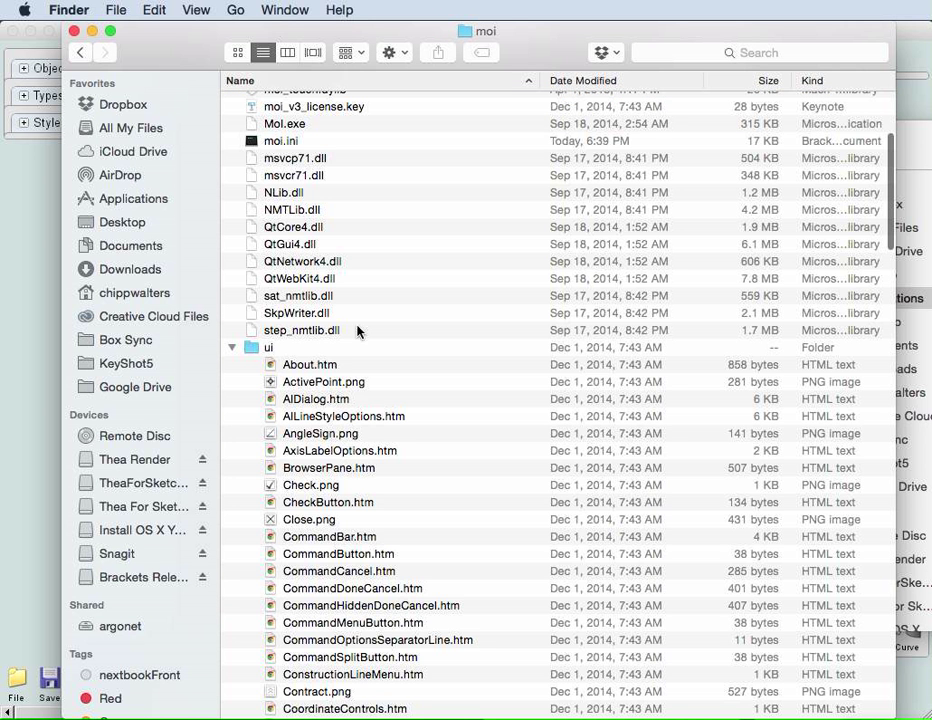
scroll(362, 348, "up", 5)
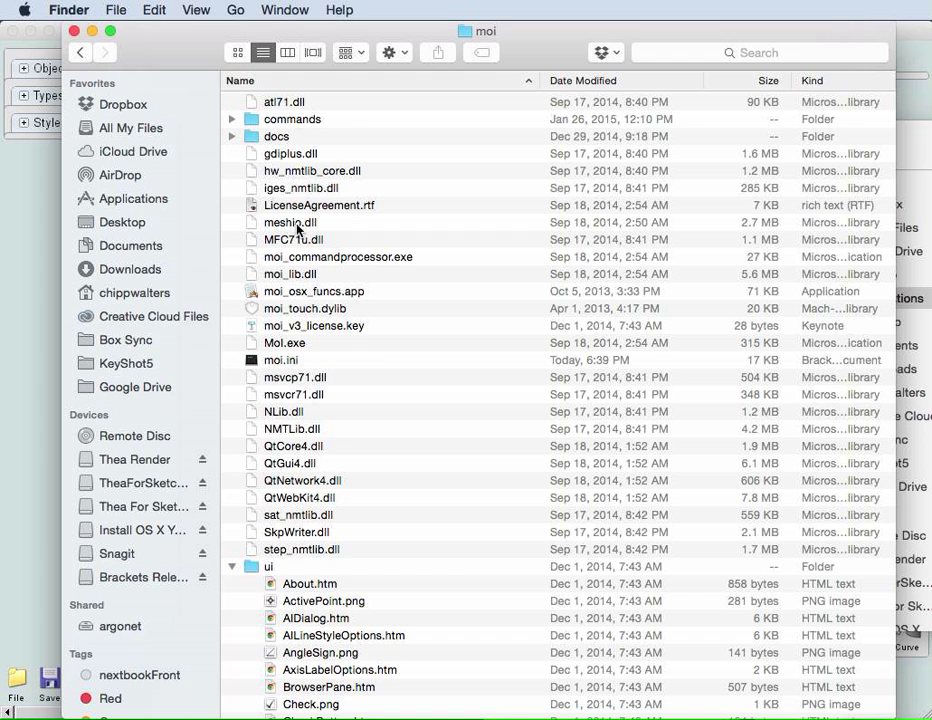
scroll(294, 424, "down", 3)
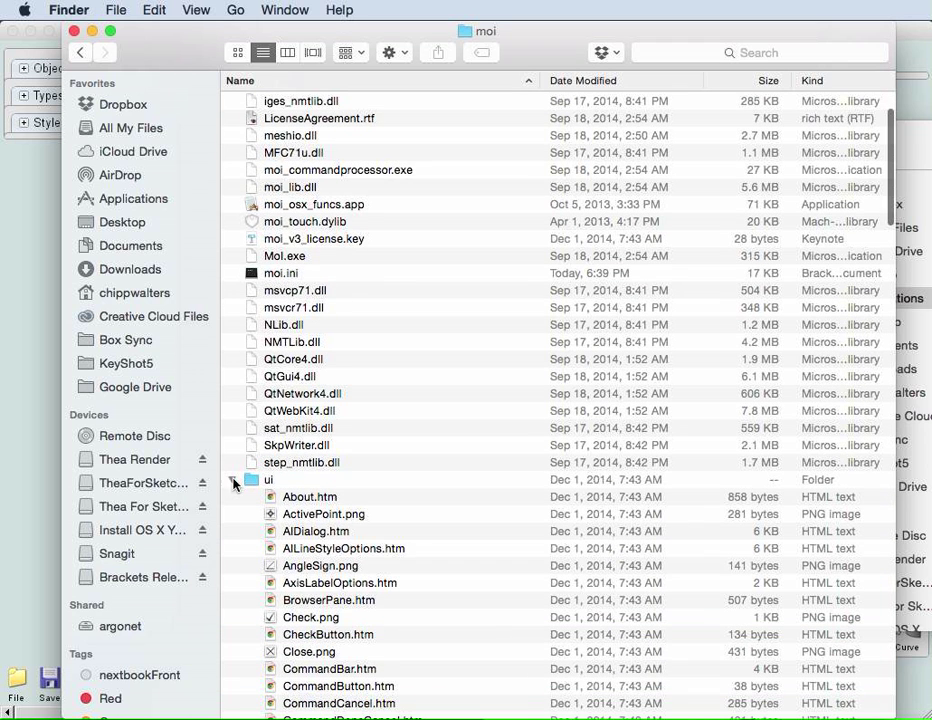
left_click(255, 482)
double_click(255, 482)
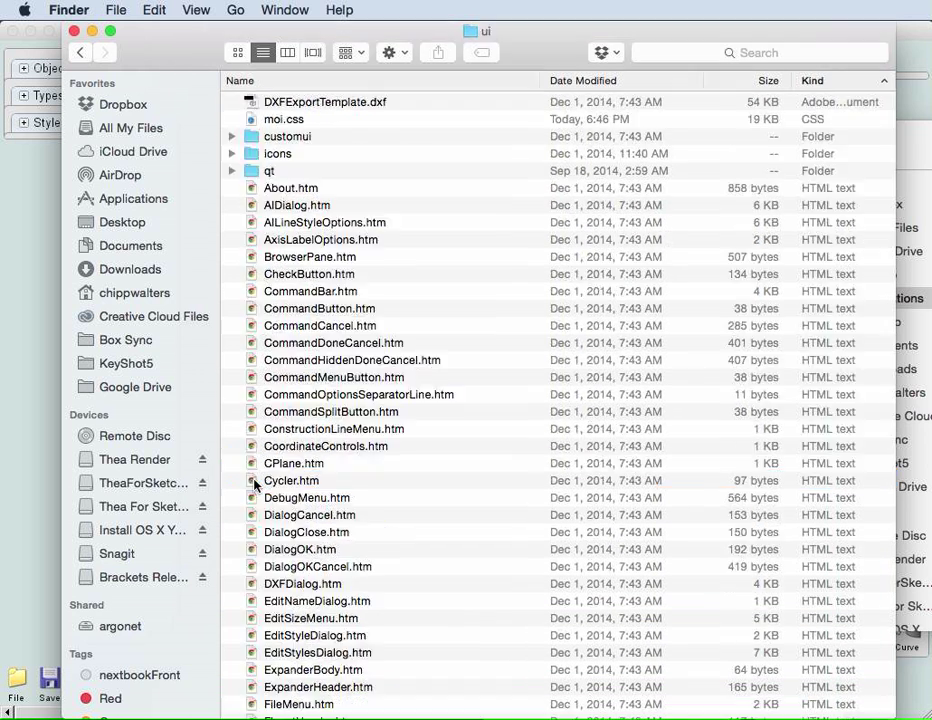
- Select moi.css in the ui folder and compare it with the copy open in Brackets
scroll(340, 230, "down", 5)
scroll(344, 223, "up", 5)
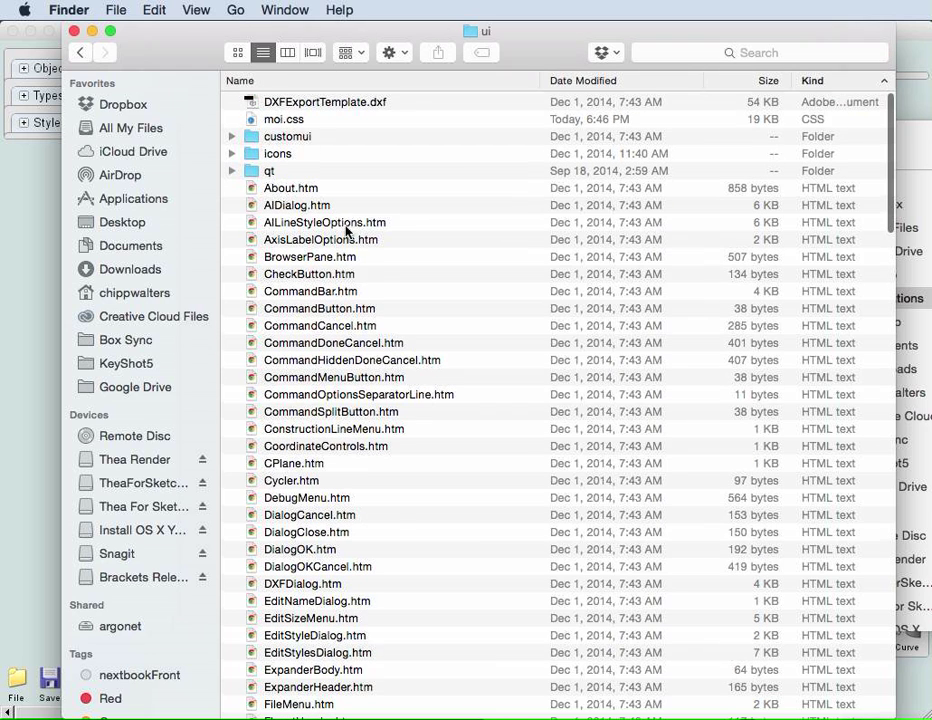
left_click(287, 122)
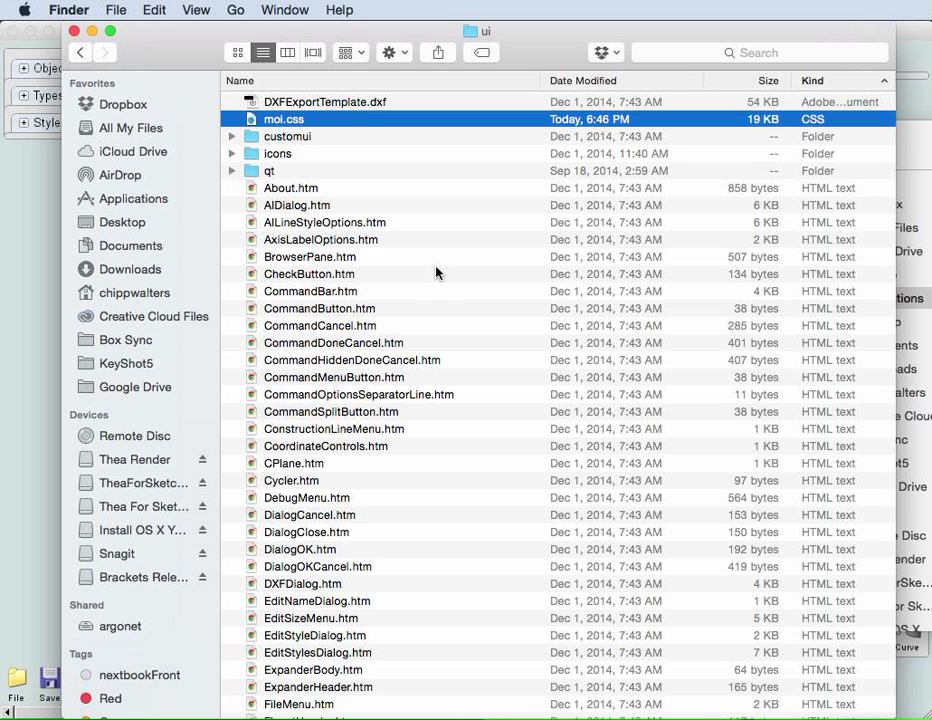
scroll(440, 325, "down", 10)
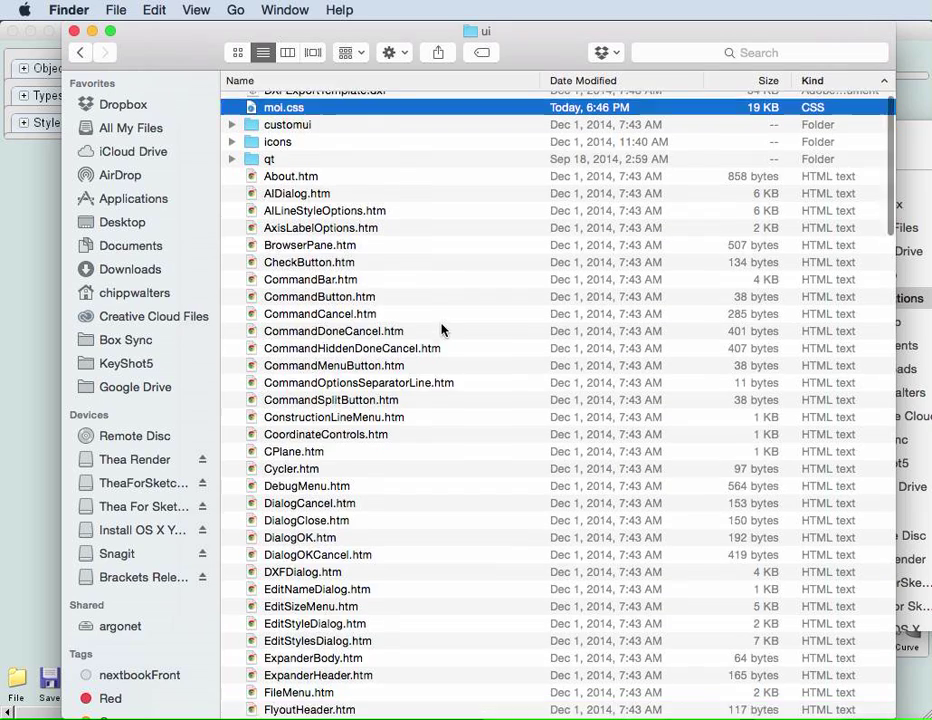
key("super+Tab")
key("super+Tab")
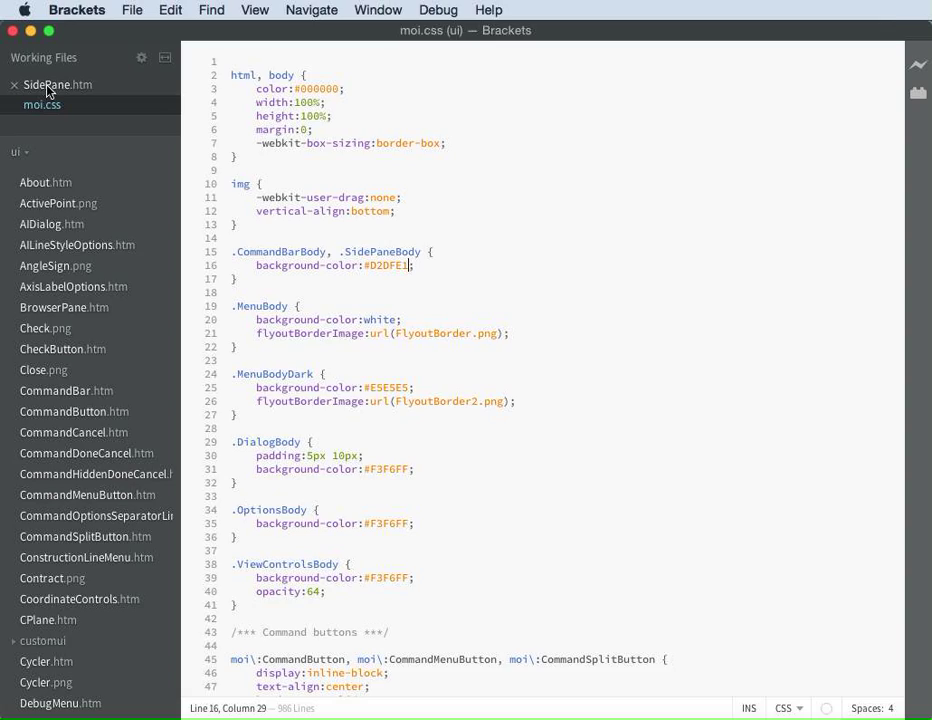
key("super+Tab")
- Locate and select SidePane.htm in the ui folder, checking its context menu
scroll(502, 406, "down", 5)
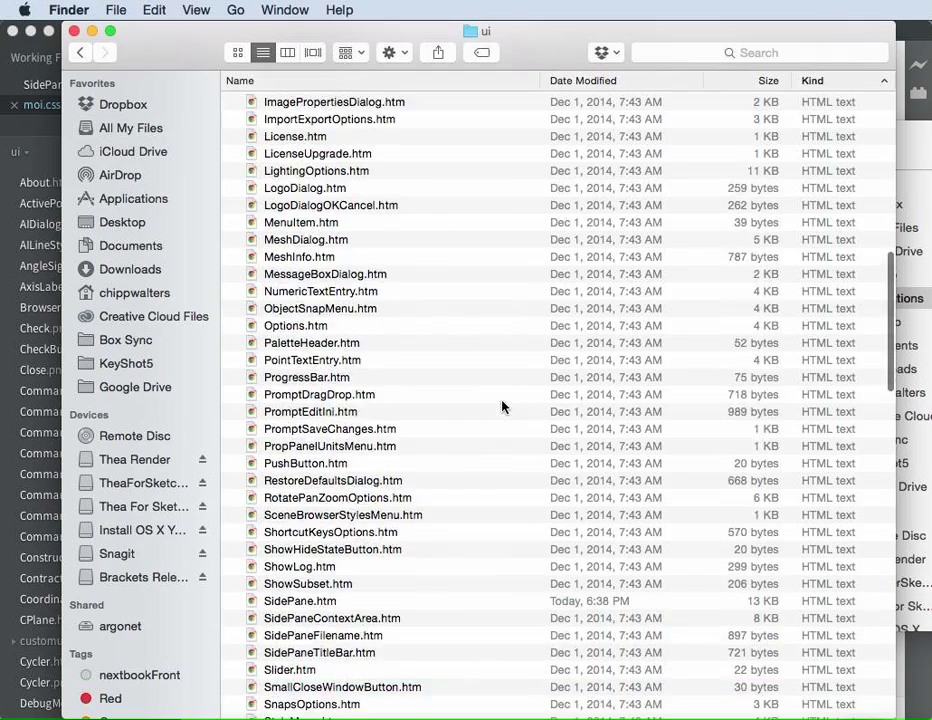
scroll(502, 406, "down", 5)
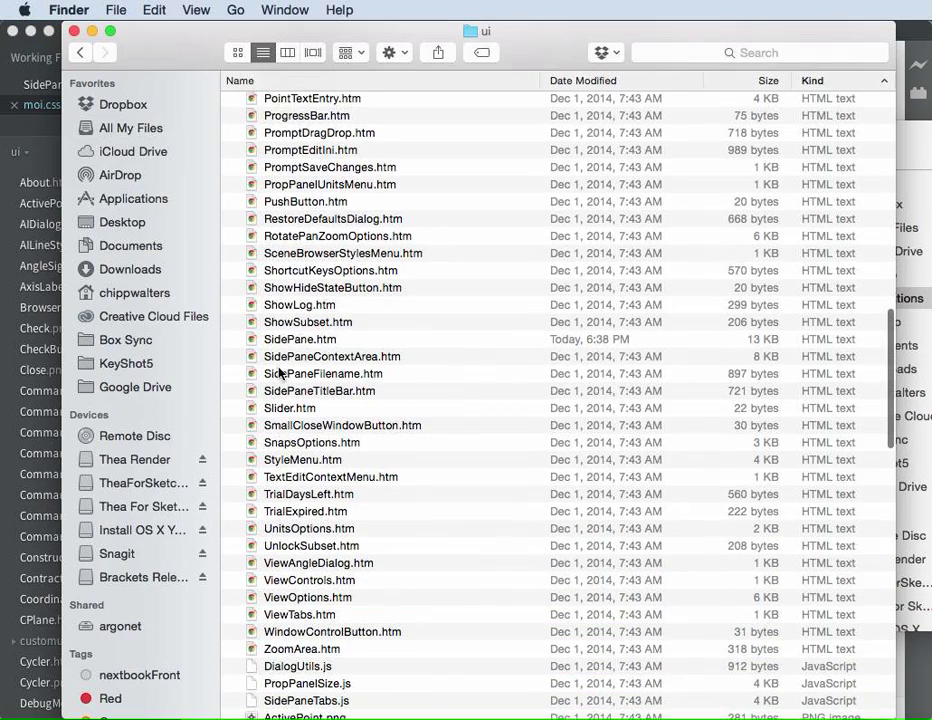
left_click(282, 340)
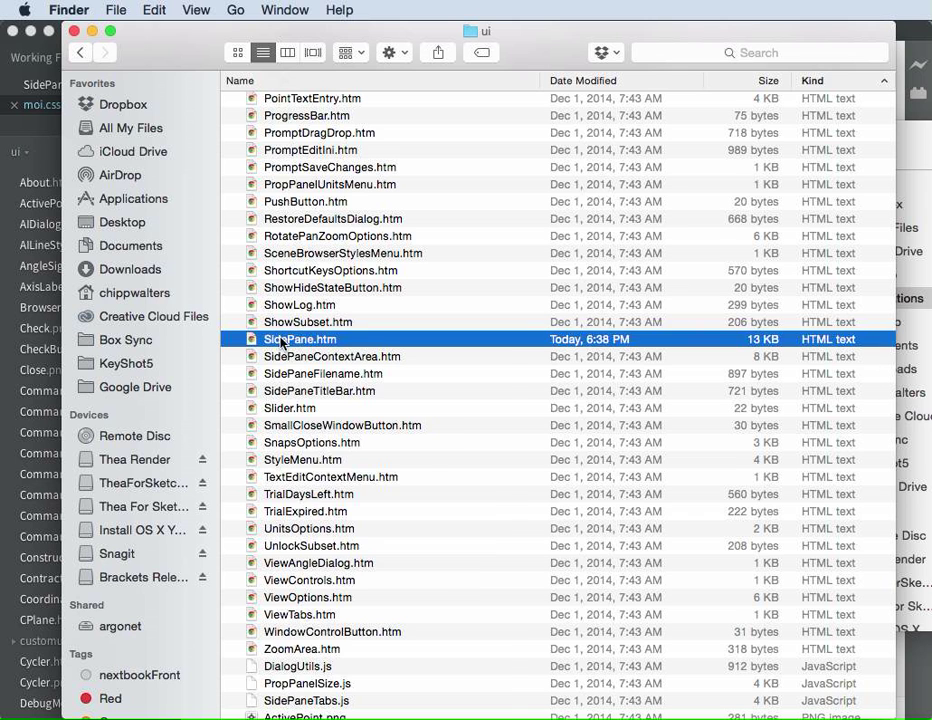
right_click(282, 341)
mouse_move(333, 366)
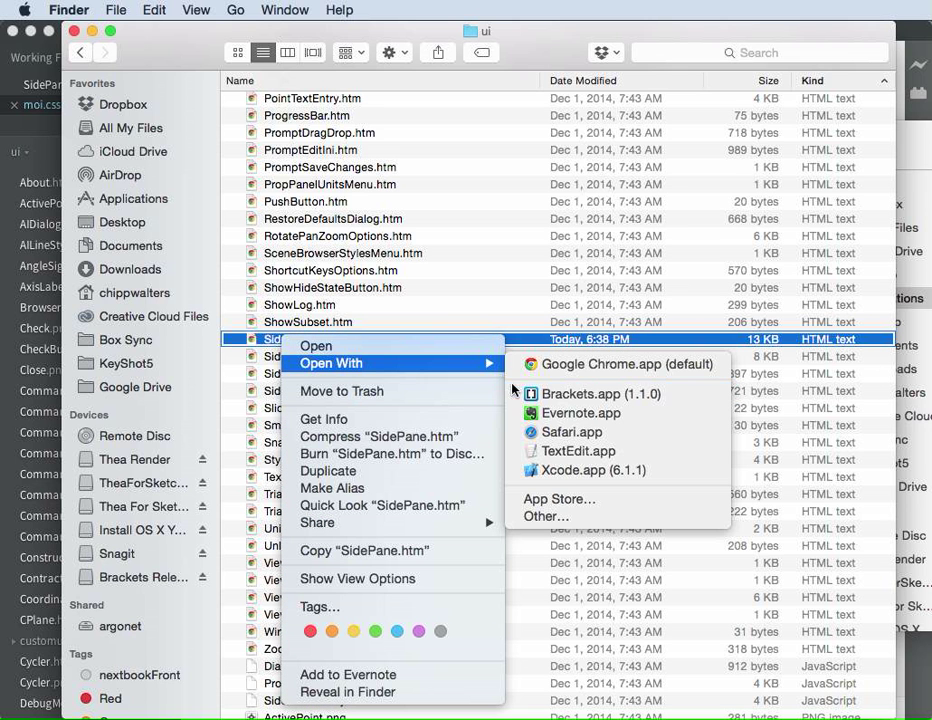
left_click(545, 55)
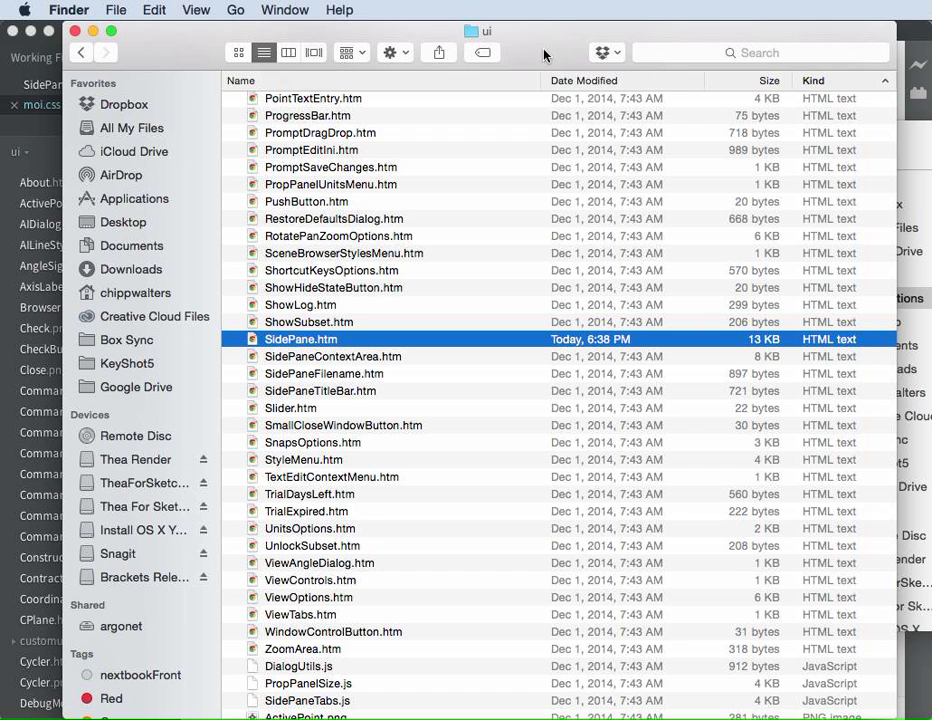
key("super+Tab")
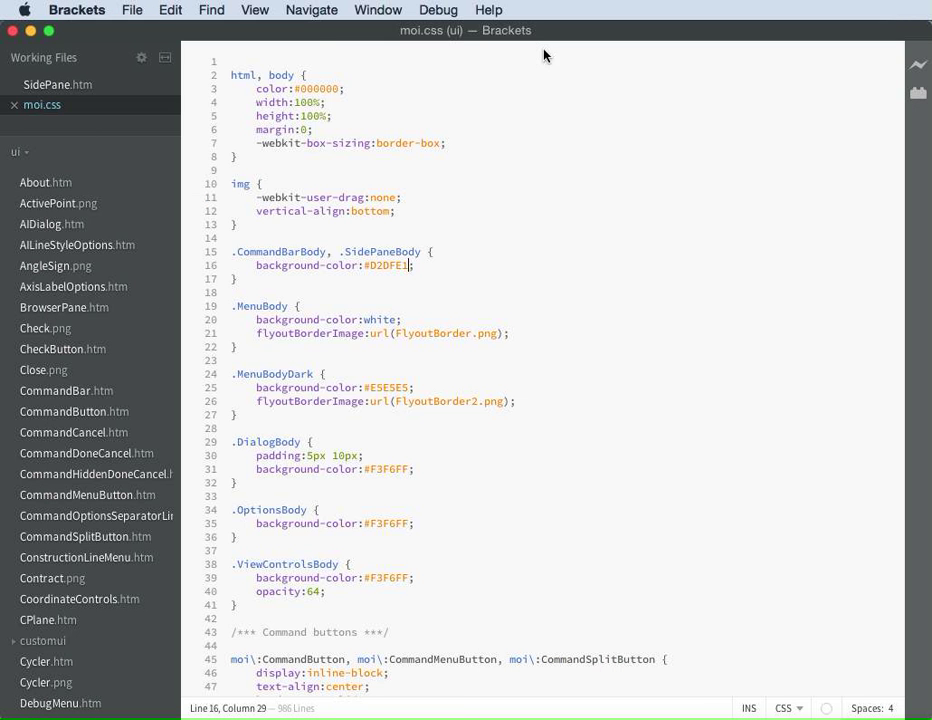
- Add <a href="javascript:window.location.reload(true);">Refresh</a> on line 48 of SidePane.htm, inside the vbox
left_click(58, 84)
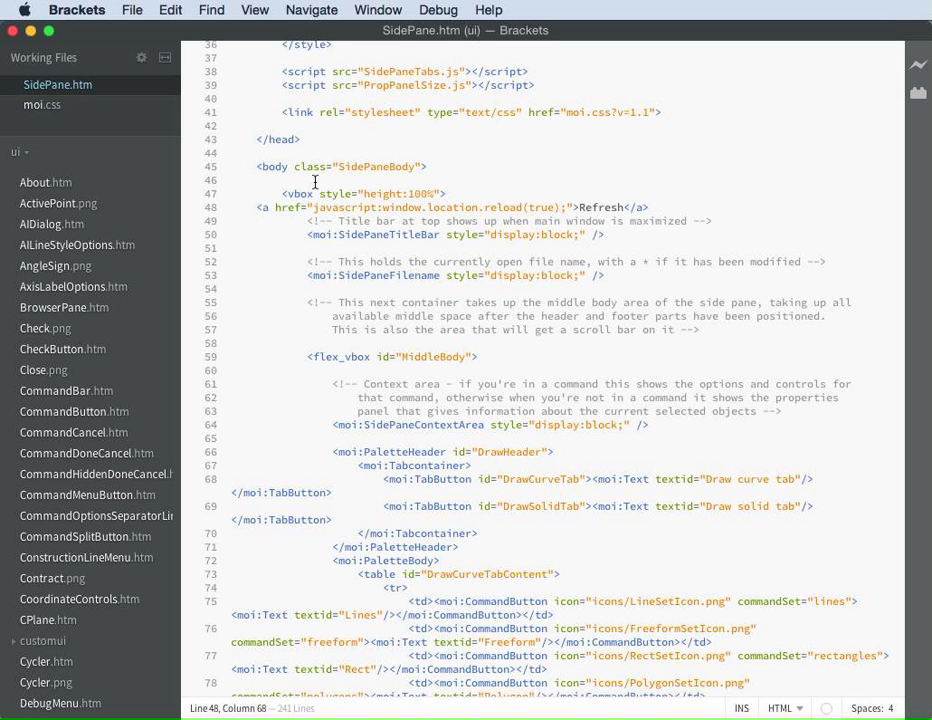
scroll(422, 236, "up", 5)
scroll(420, 237, "up", 5)
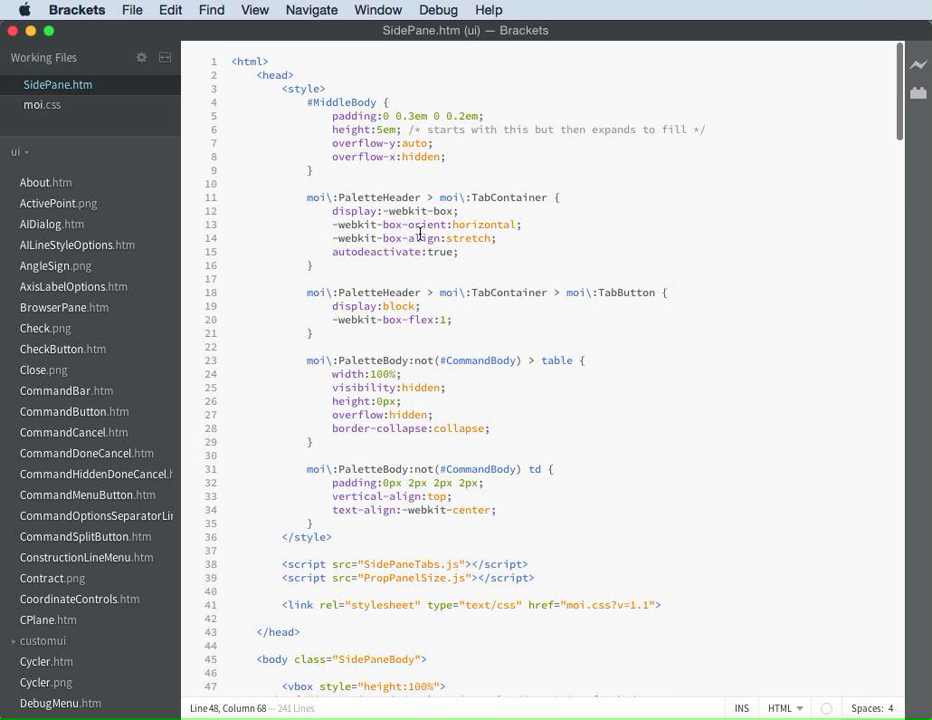
scroll(452, 393, "down", 1)
scroll(452, 393, "down", 2)
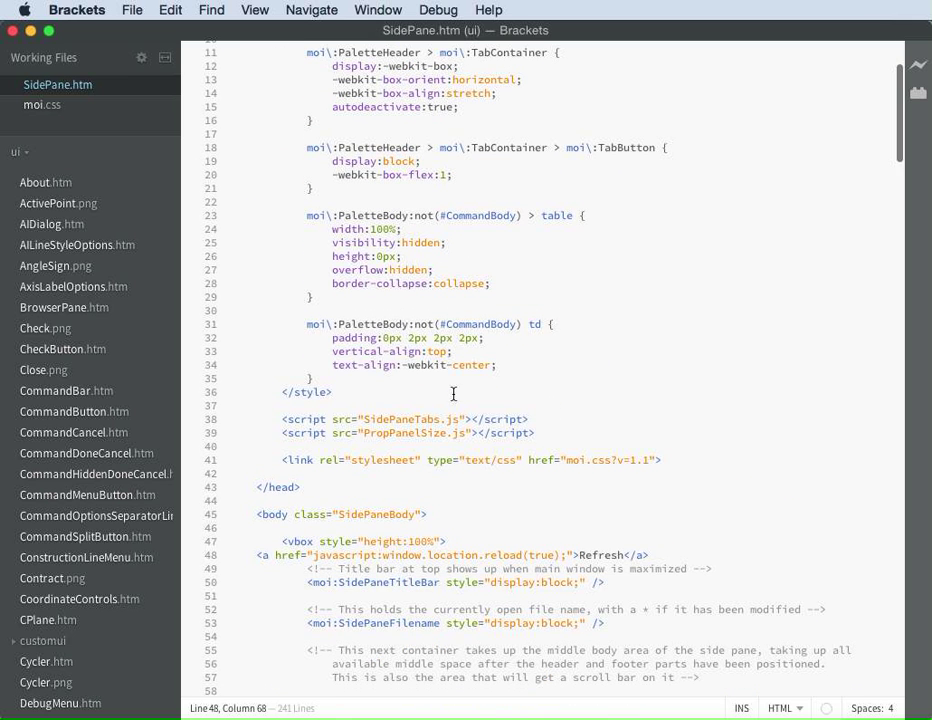
left_click_drag(284, 542, 476, 541)
left_click(462, 538)
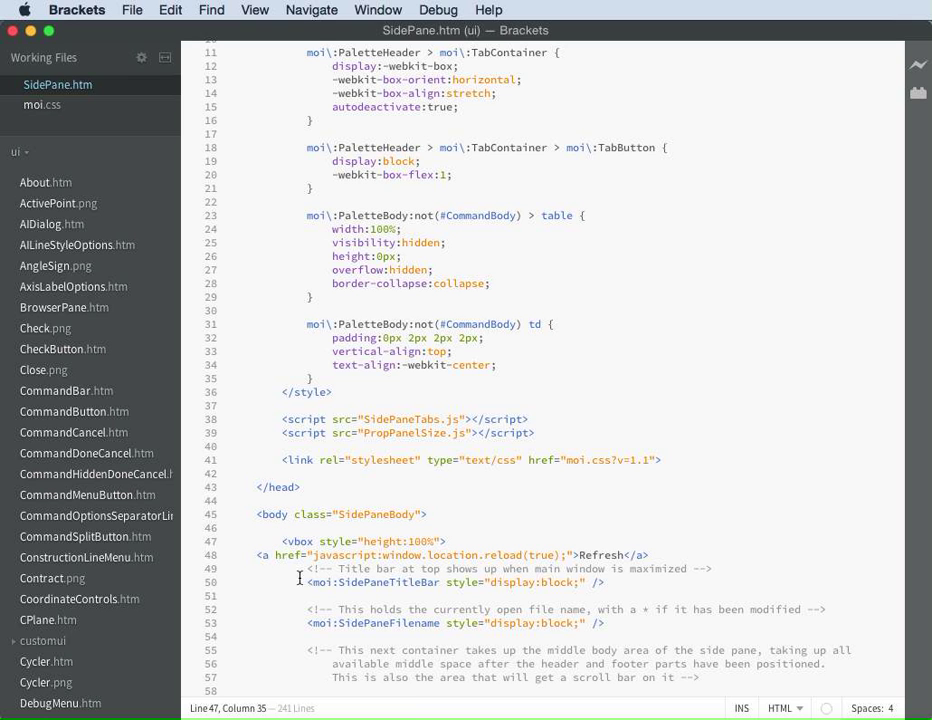
left_click_drag(255, 554, 652, 550)
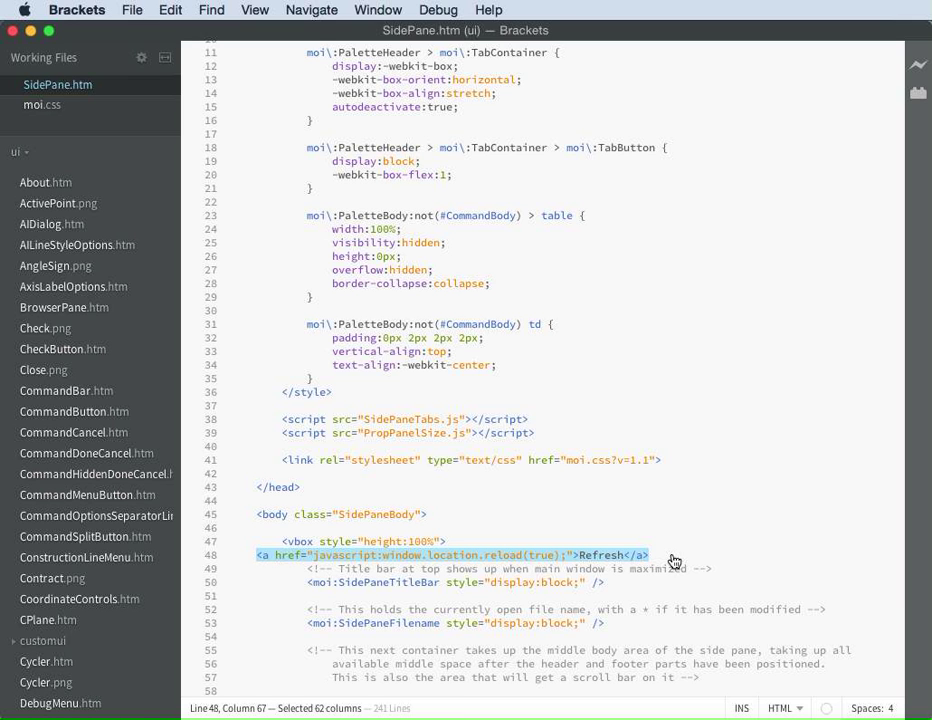
key("super+Tab")
key("super+Tab")
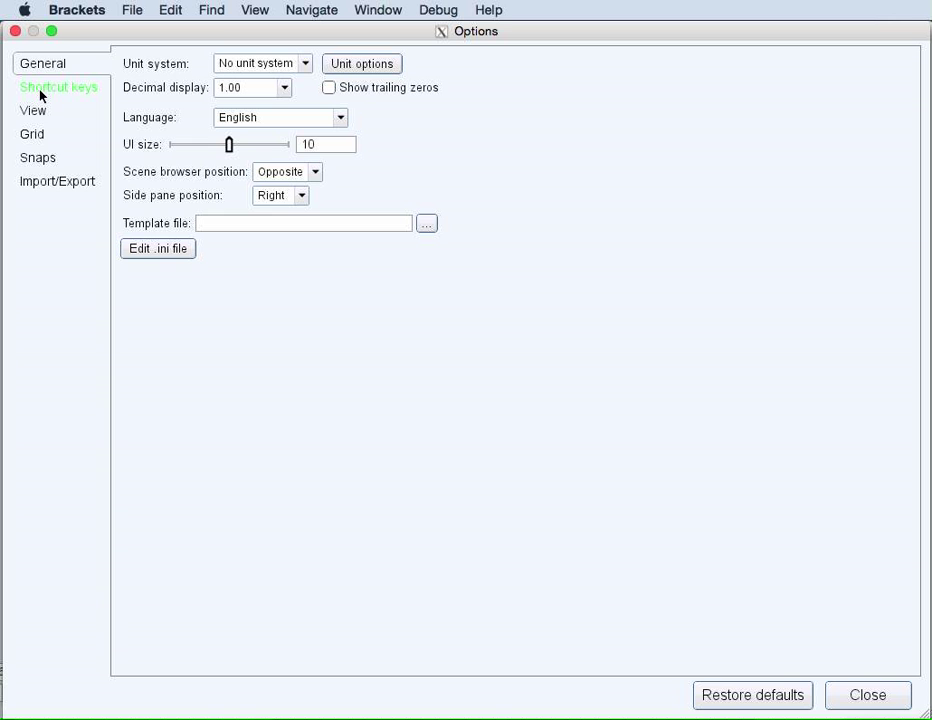
- Choose Edit .ini file in Options > General, exiting MoI so moi.ini opens
left_click(156, 249)
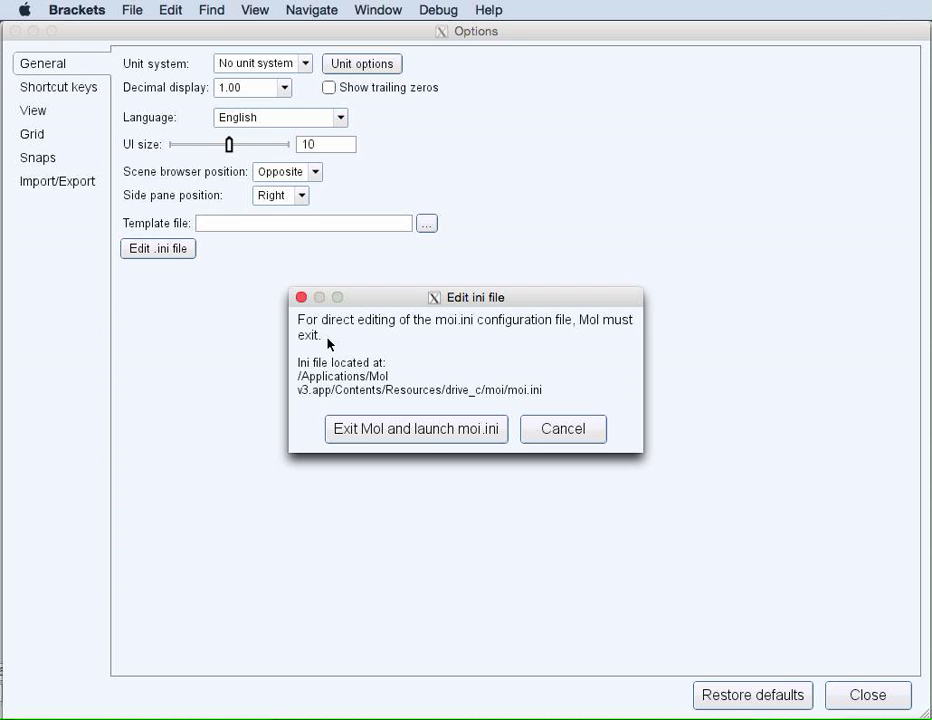
left_click(443, 432)
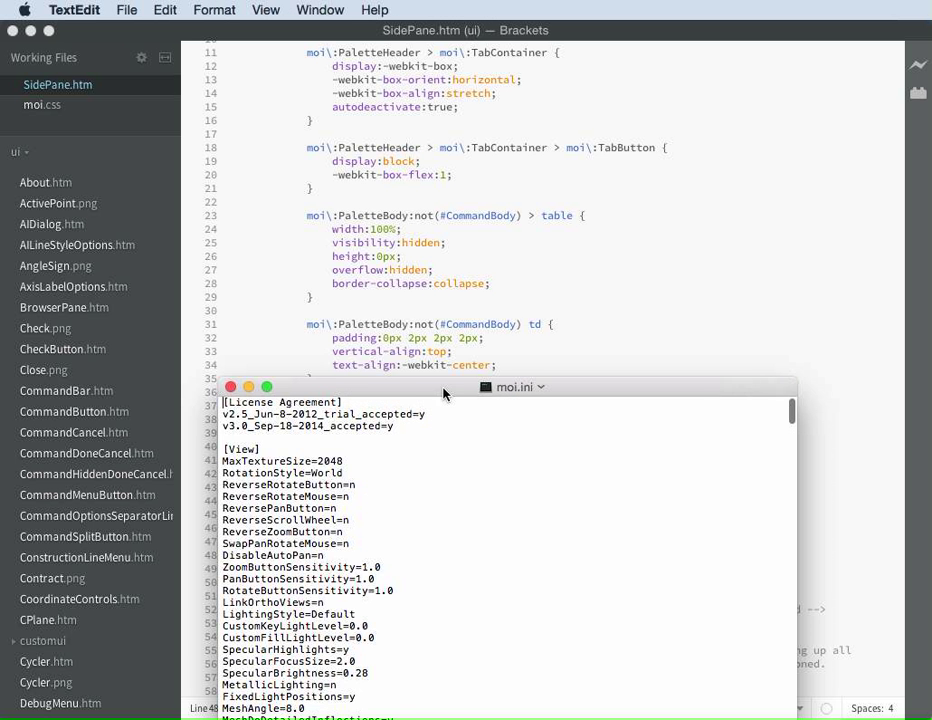
- Scroll to moi.ini's [UI] section, set DisableFileCaching=y, and close the file
left_click_drag(443, 393, 329, 89)
scroll(526, 305, "down", 5)
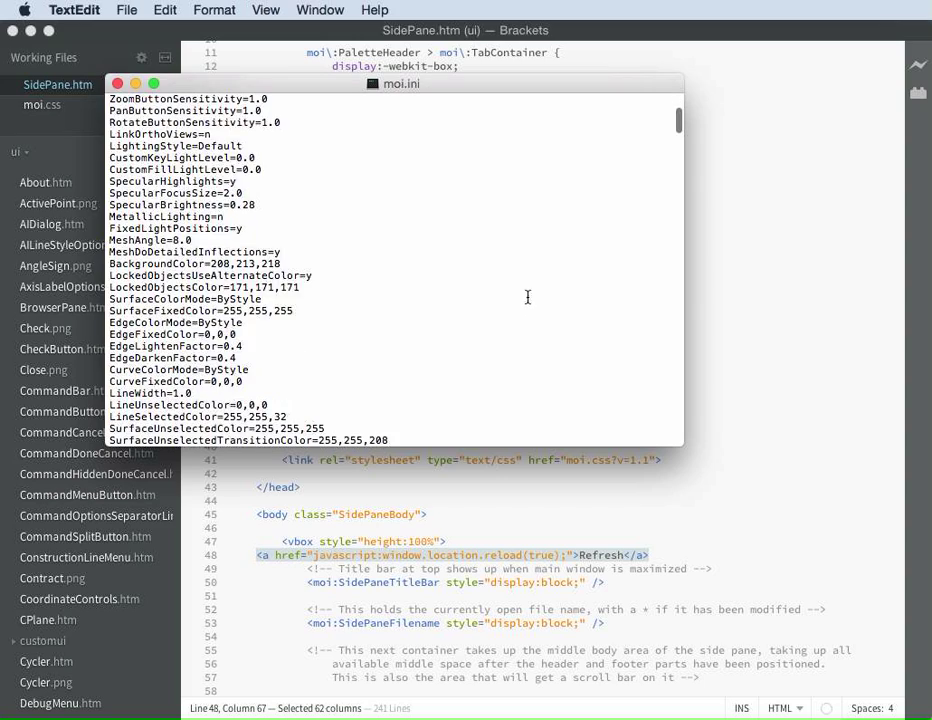
left_click_drag(677, 119, 700, 233)
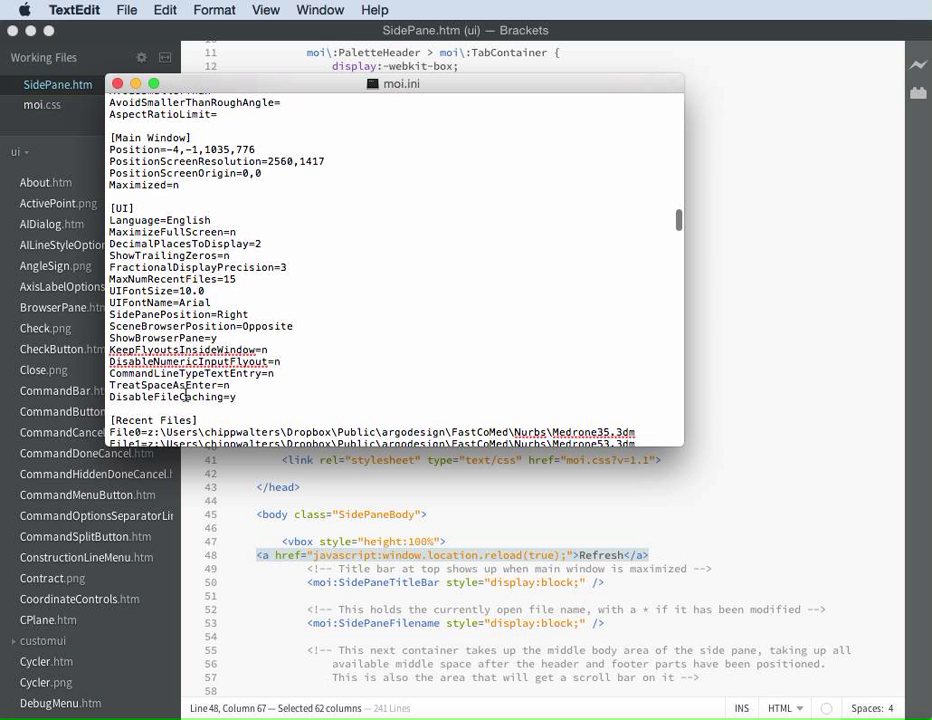
scroll(269, 355, "down", 1)
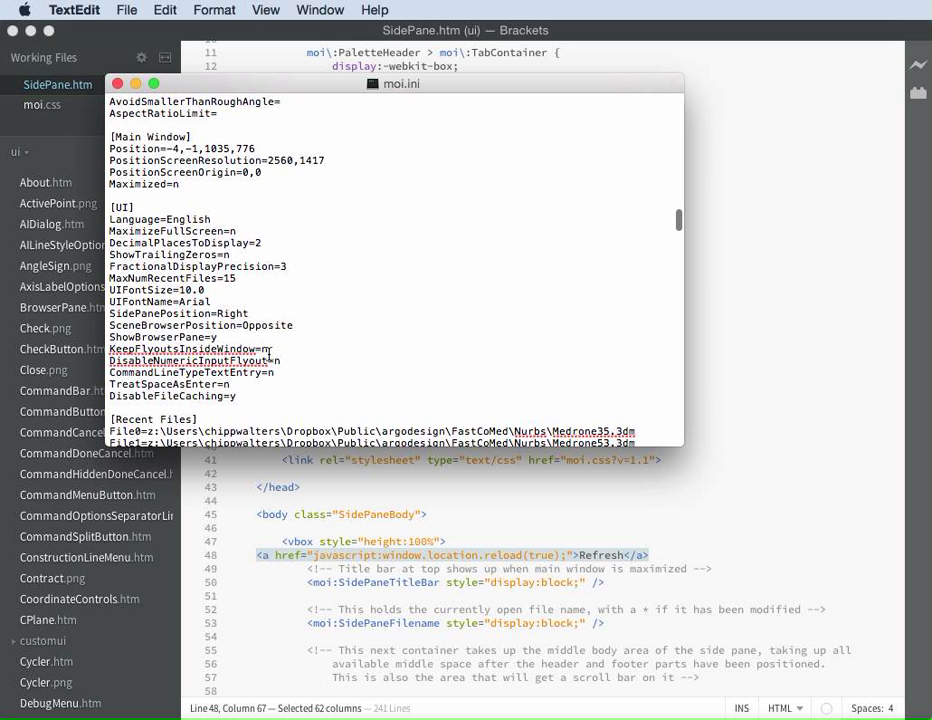
scroll(269, 355, "down", 1)
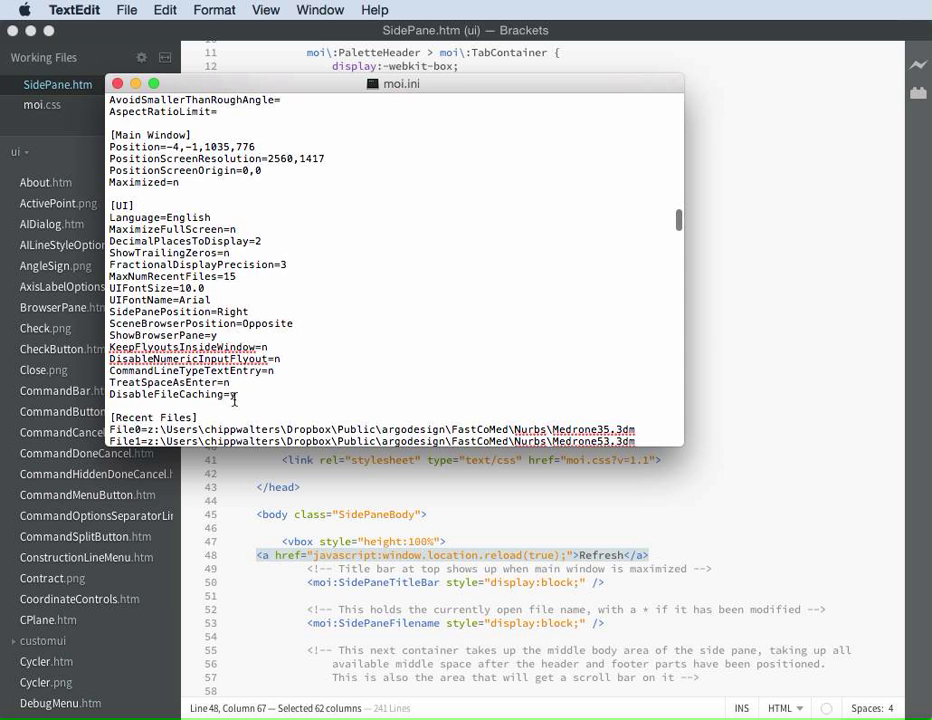
double_click(234, 396)
left_click(117, 84)
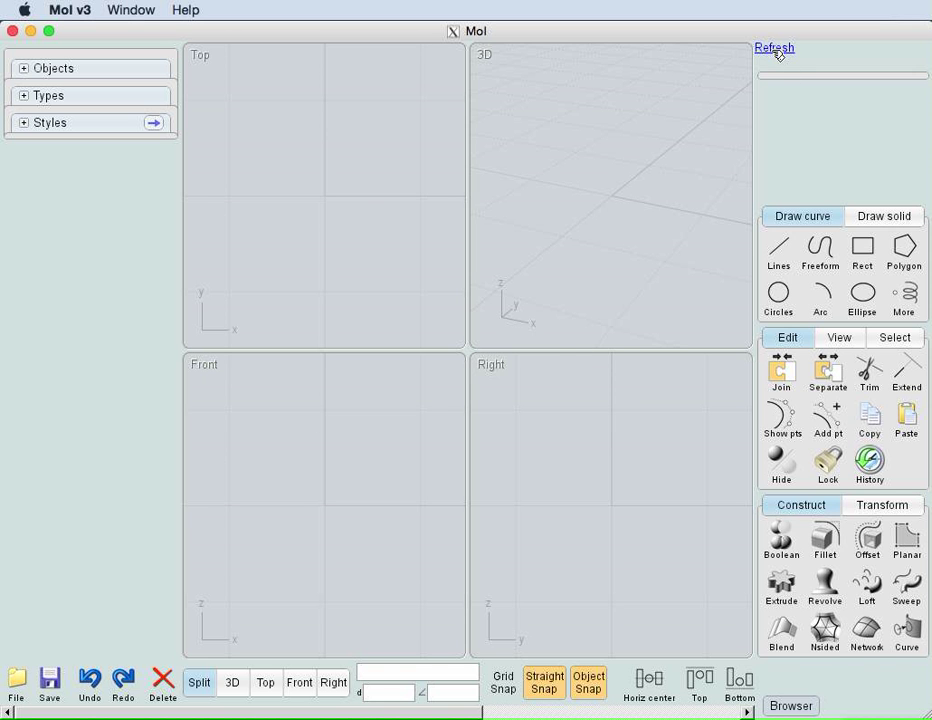
- Test the new Refresh link in MoI's side pane, then bring the Finder ui folder forward
left_click(775, 49)
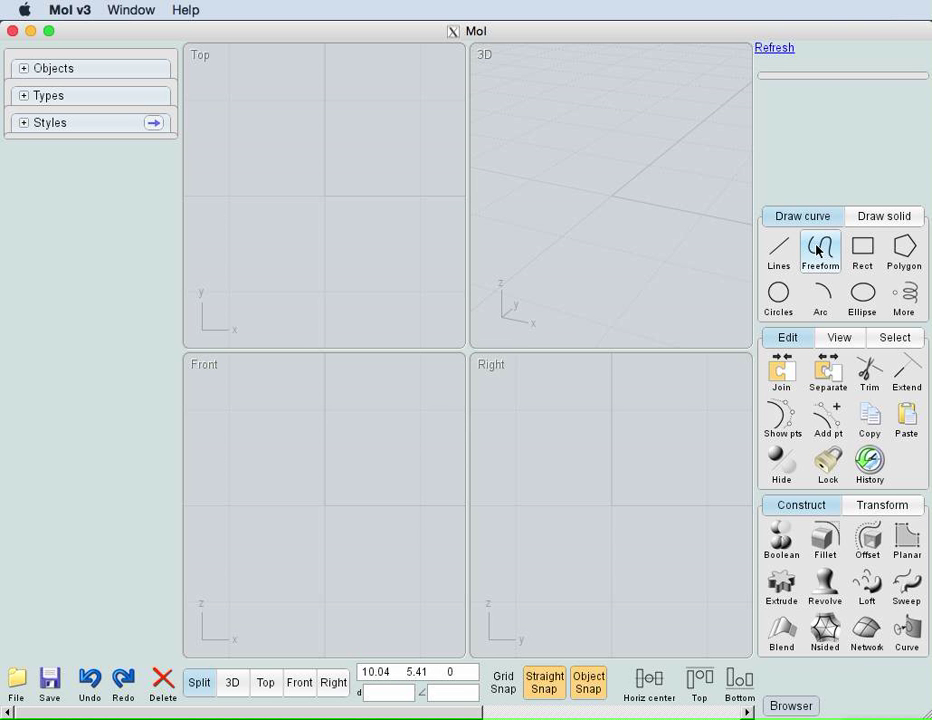
left_click(855, 650)
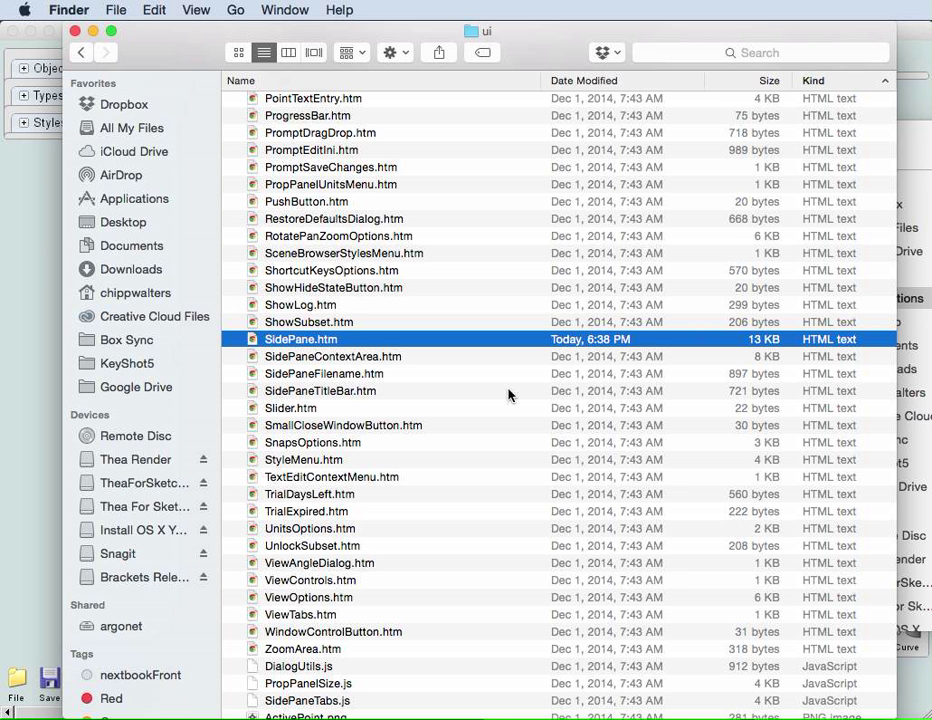
- Switch the ui folder window to Cover Flow view
scroll(510, 391, "down", 10)
scroll(497, 393, "down", 15)
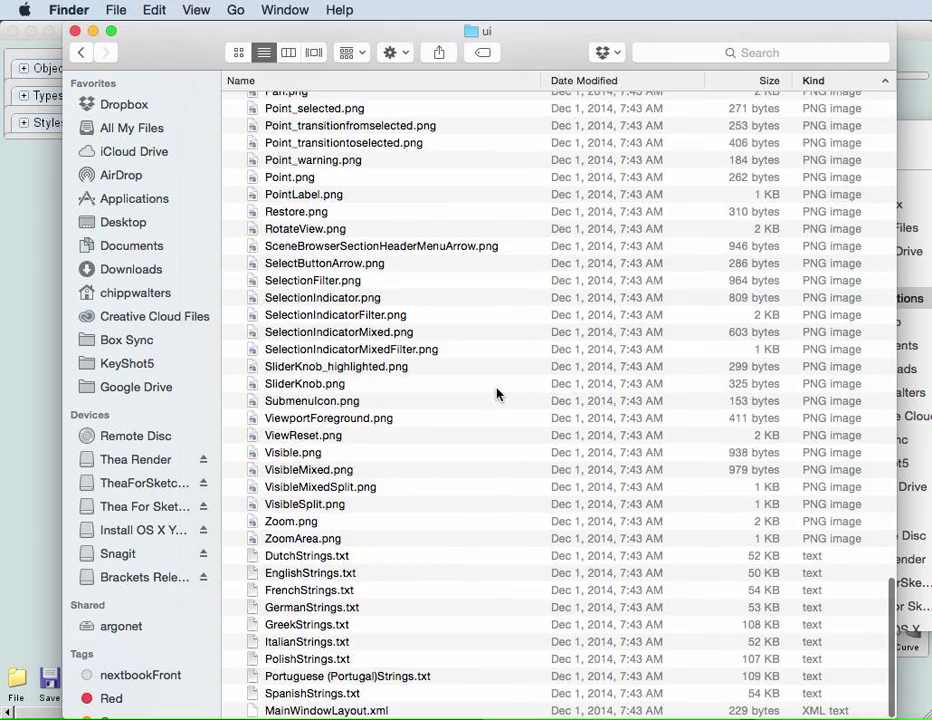
scroll(497, 393, "up", 5)
scroll(497, 393, "down", 6)
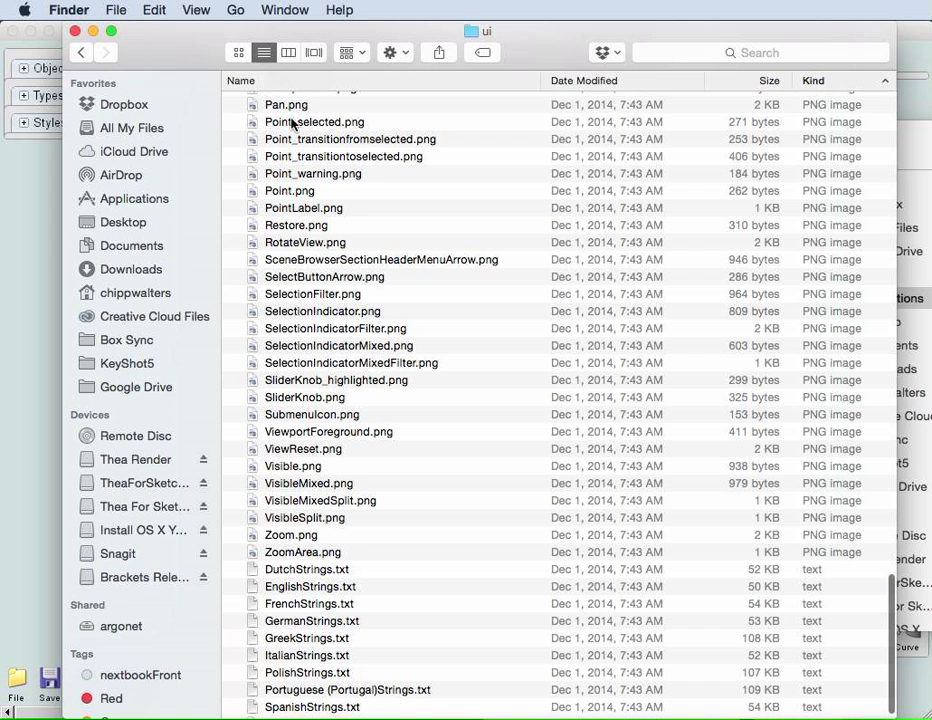
key("super+4")
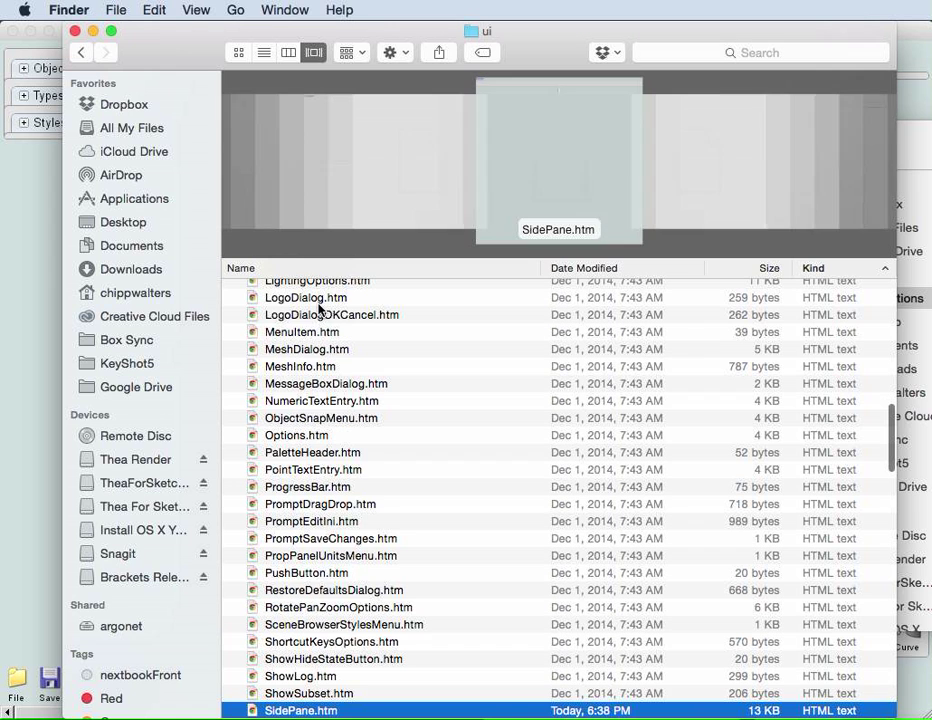
scroll(395, 432, "up", 15)
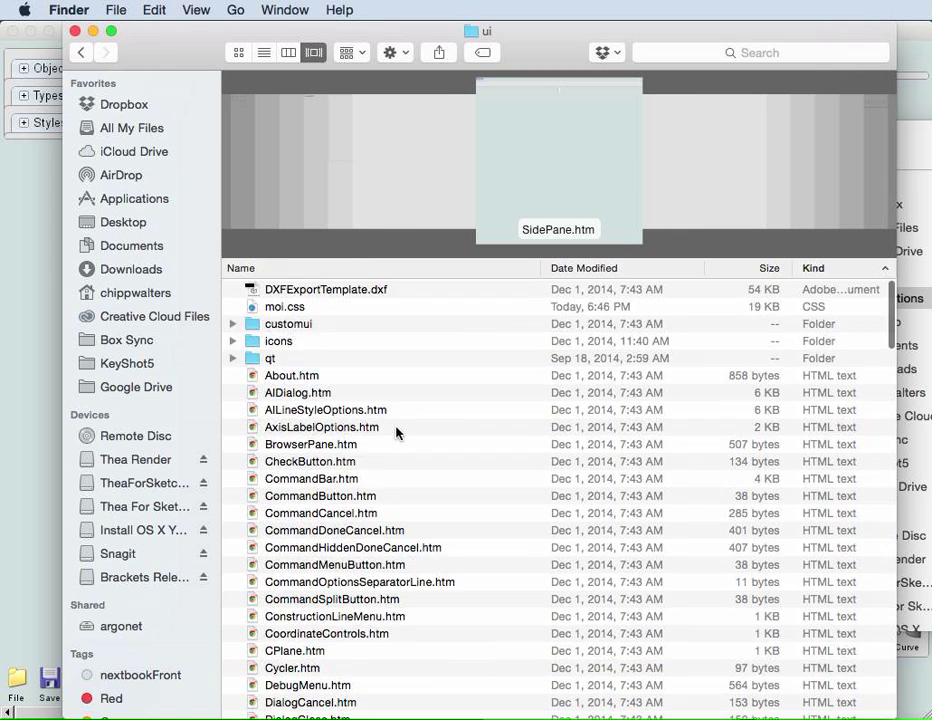
- Expand the icons folder and preview AddPointIcon through AlignRightIcon images
left_click(233, 341)
left_click(335, 362)
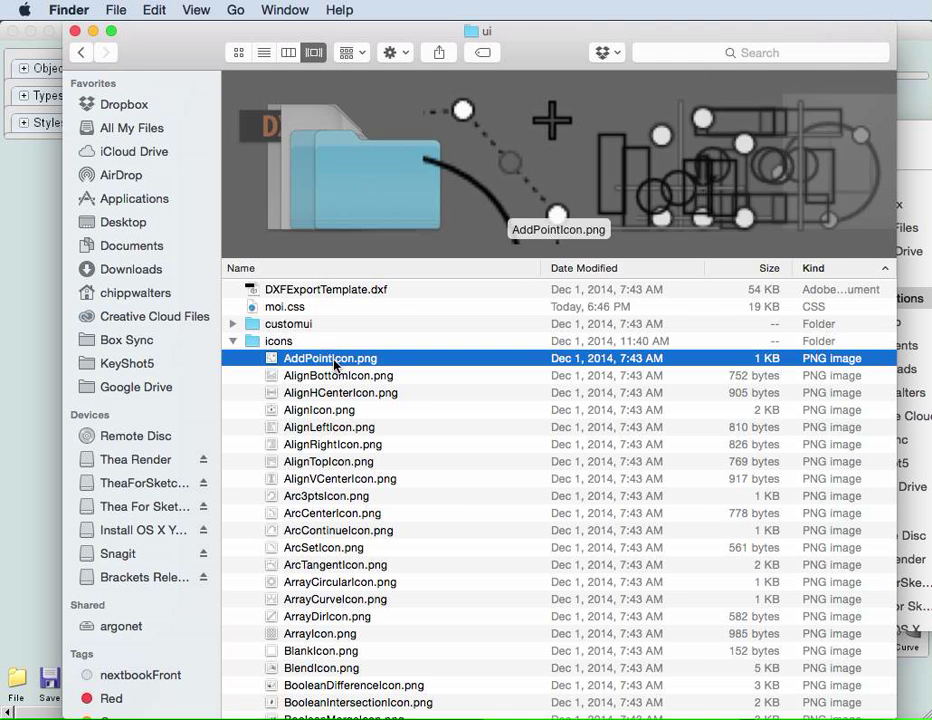
left_click(335, 377)
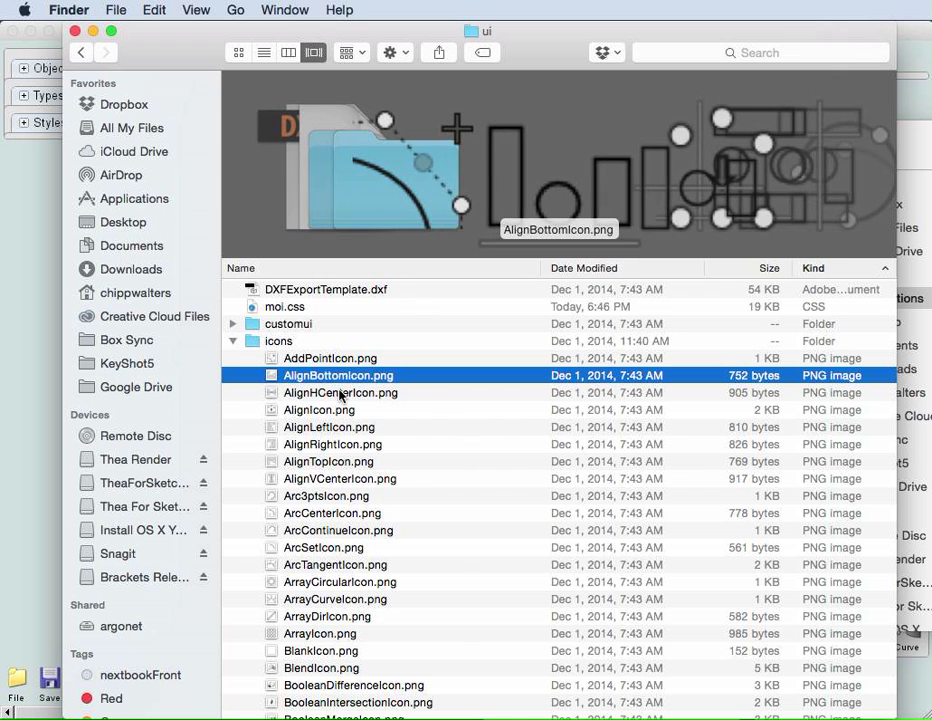
left_click(340, 394)
left_click(342, 411)
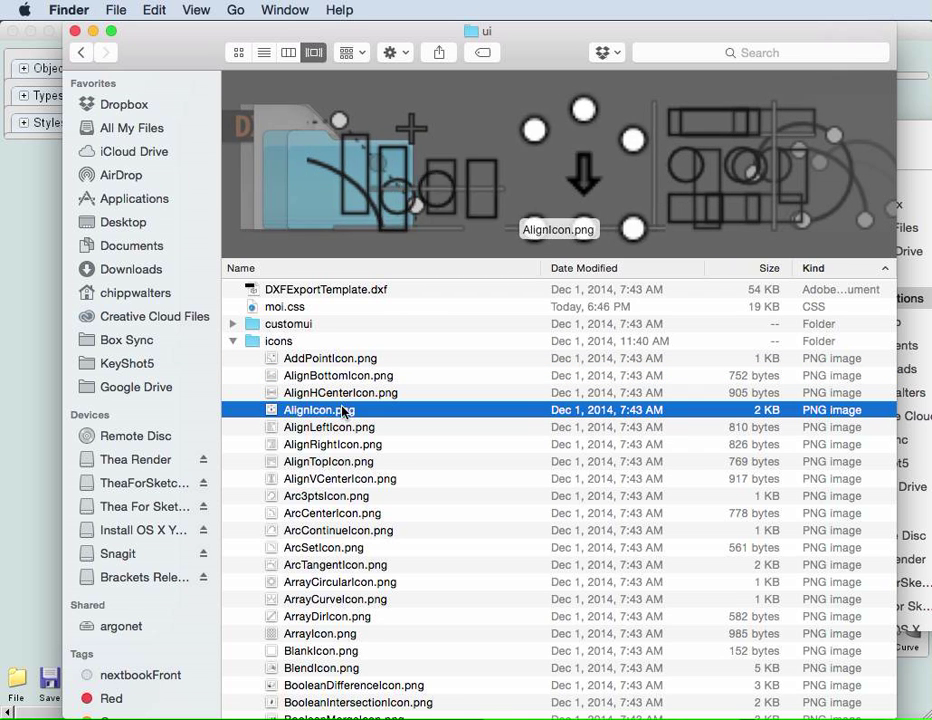
left_click(347, 429)
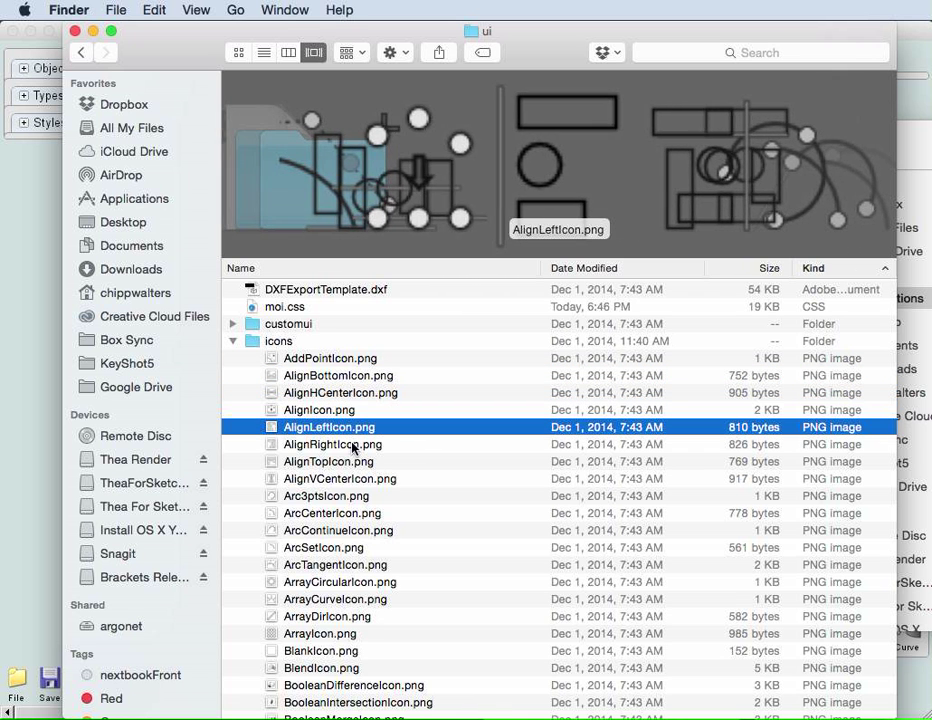
left_click(353, 445)
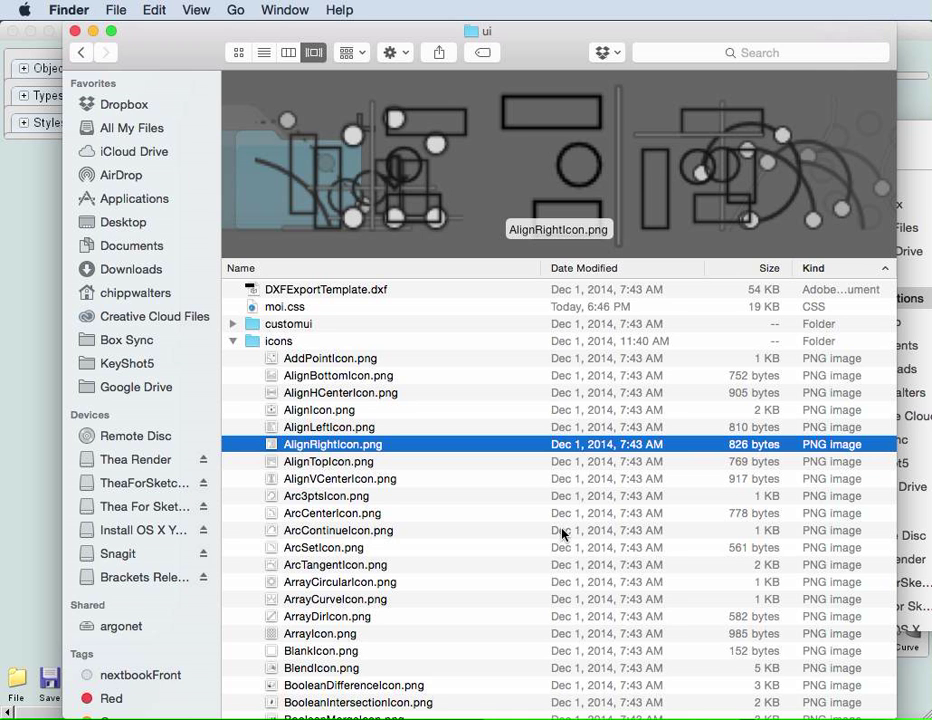
key("super+Tab")
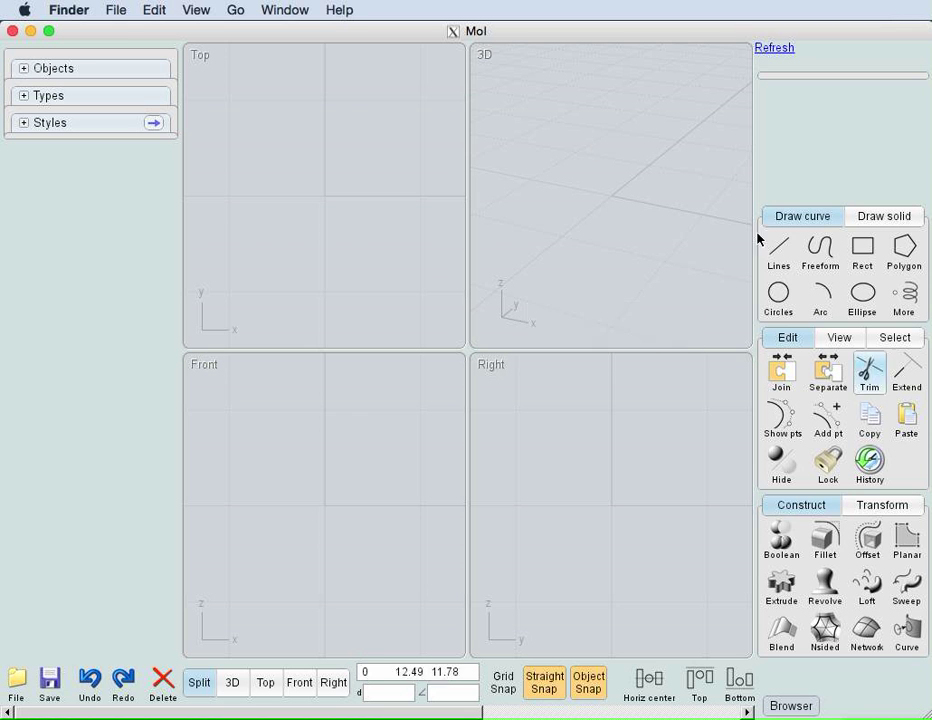